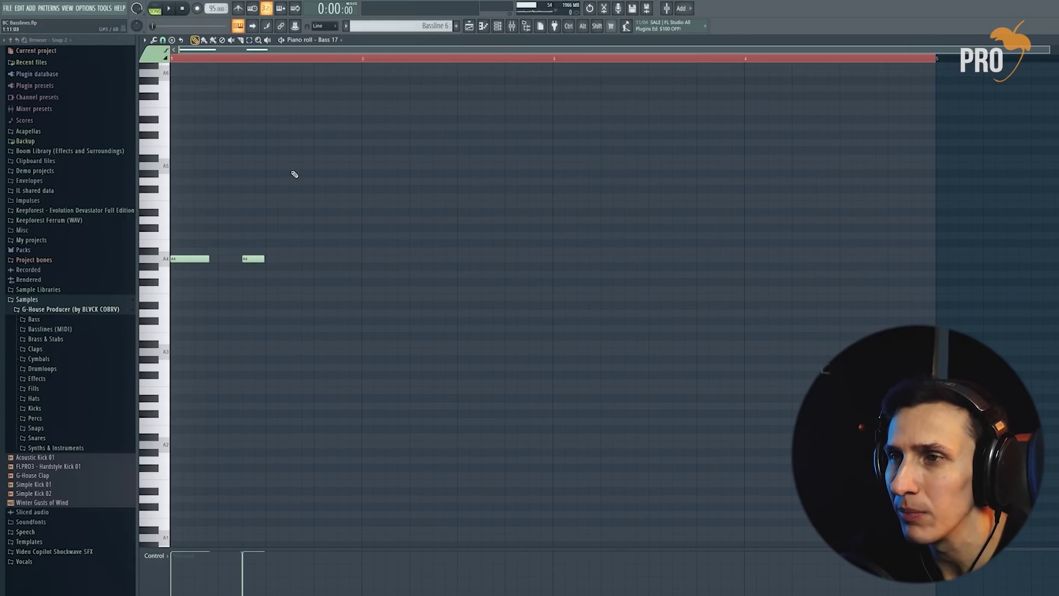
- Add A#4, A4 and G4 notes to finish bar 1 of the Bass 17 line, and extend its notes to the grid
key(space)
click(295, 251)
click(318, 258)
click(341, 274)
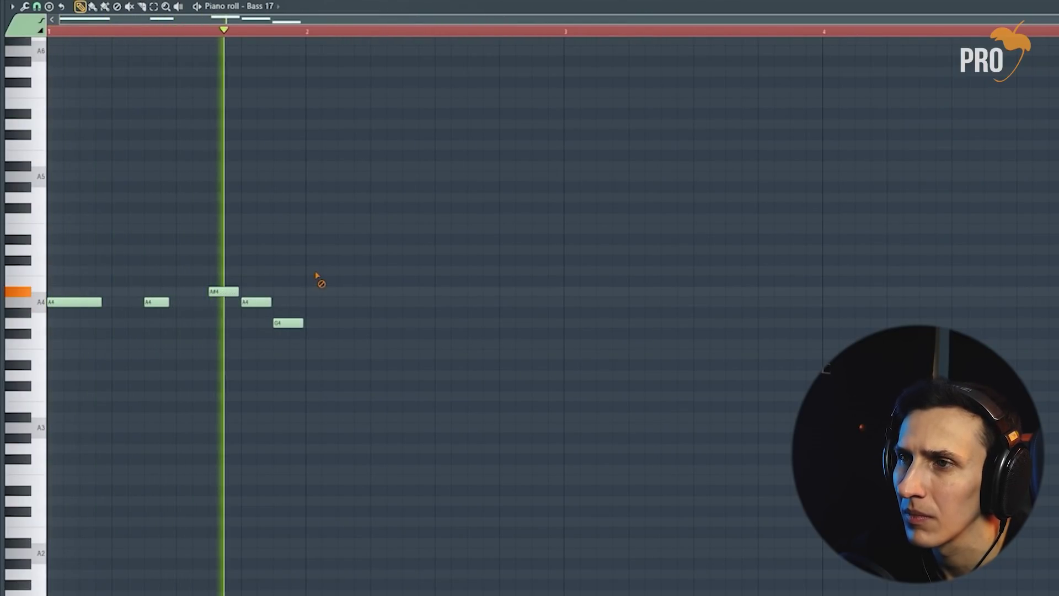
drag(225, 334, 316, 294)
drag(168, 303, 175, 304)
key(ctrl+q)
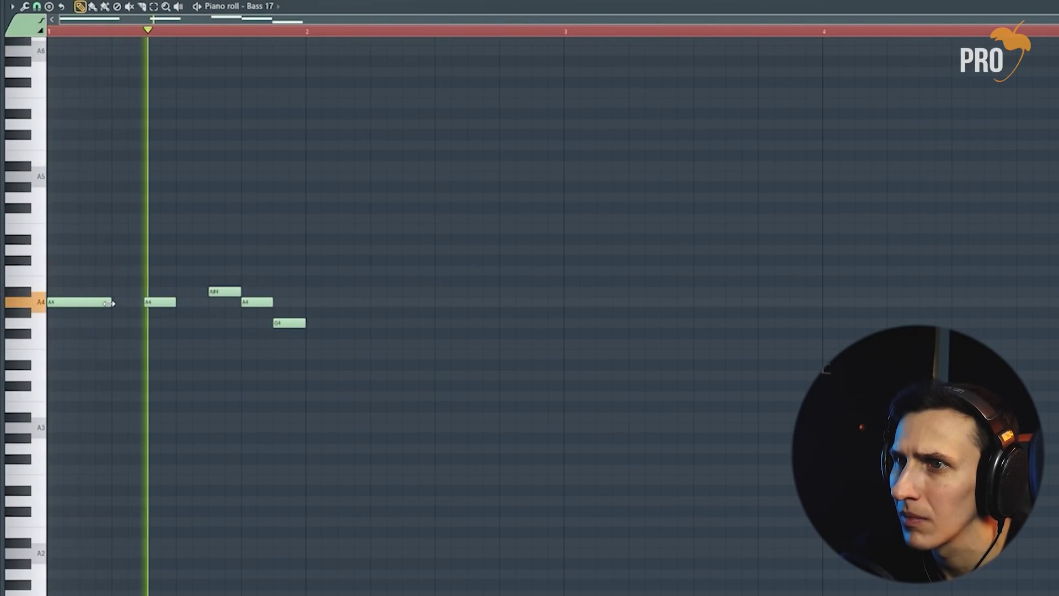
- Place four spaced A4 notes from the start of bar 2, shortening the fourth to a brief hit
click(308, 303)
mouse_move(338, 303)
mouse_down()
mouse_move(370, 309)
mouse_move(353, 307)
mouse_up()
drag(425, 303, 435, 303)
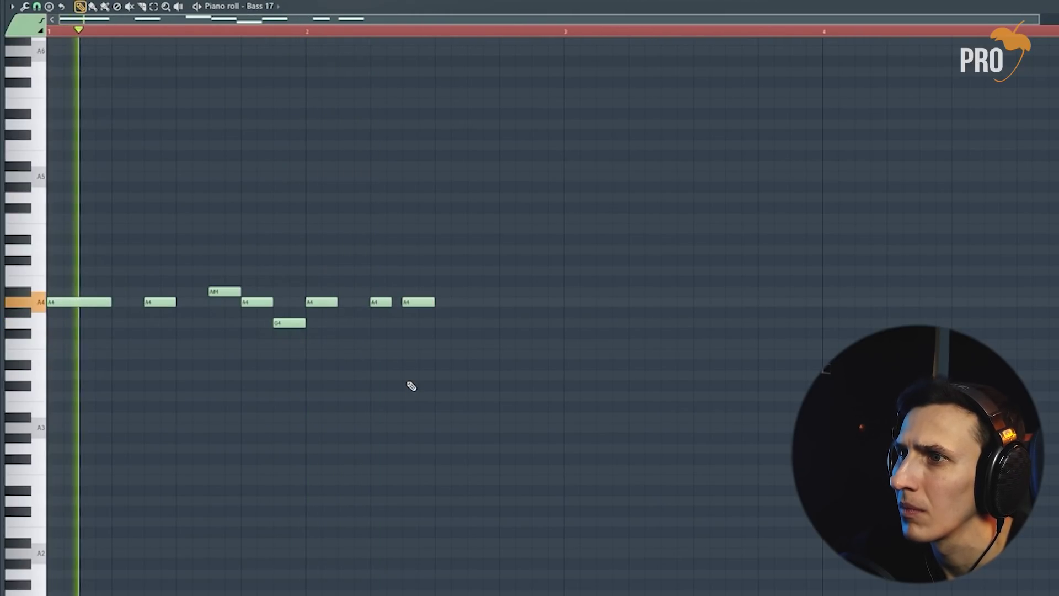
click(484, 303)
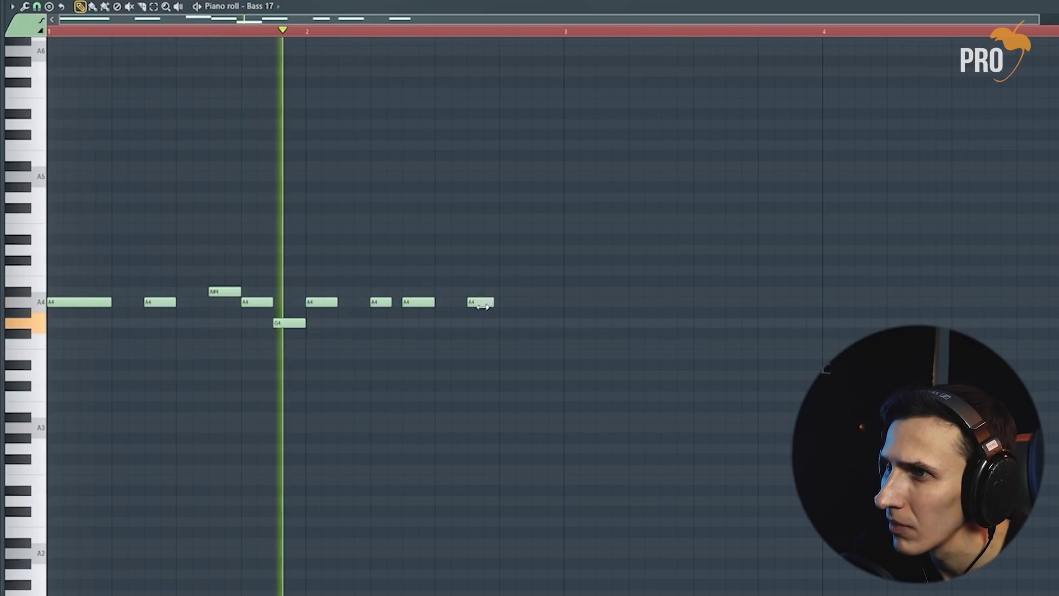
drag(496, 303, 476, 305)
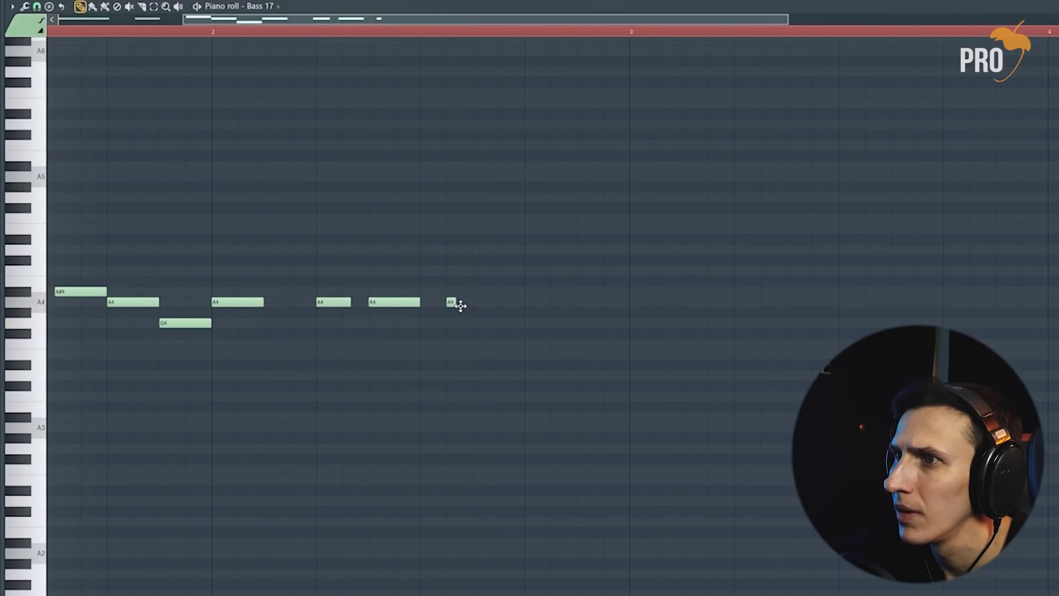
- Follow the brief hit in bar 2 with another short A4, a longer A4 and an A#4
ctrl+right_click(463, 333)
scroll(494, 442, up, 3)
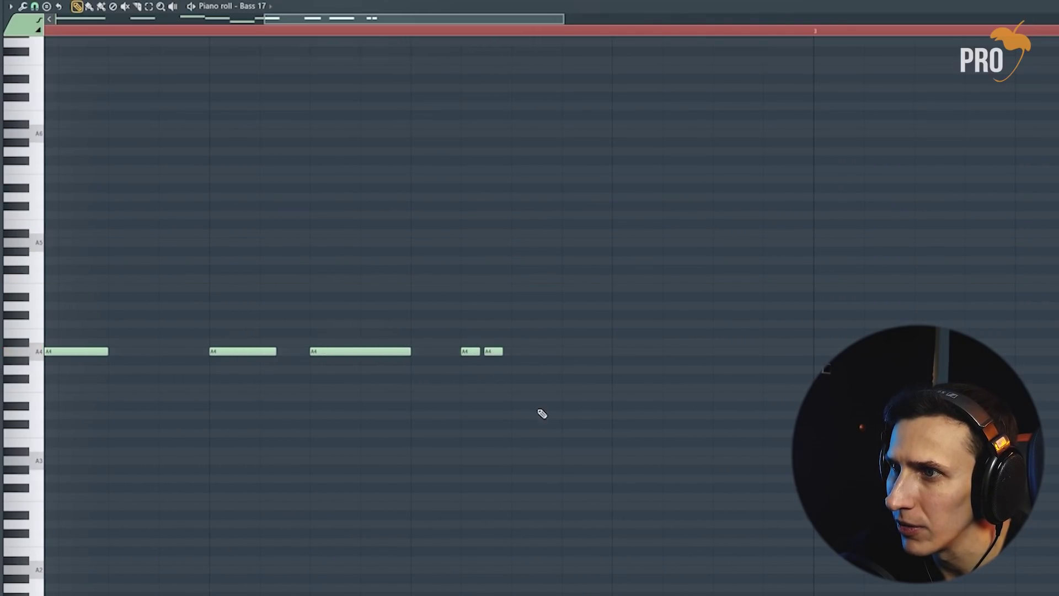
scroll(541, 414, down, 2)
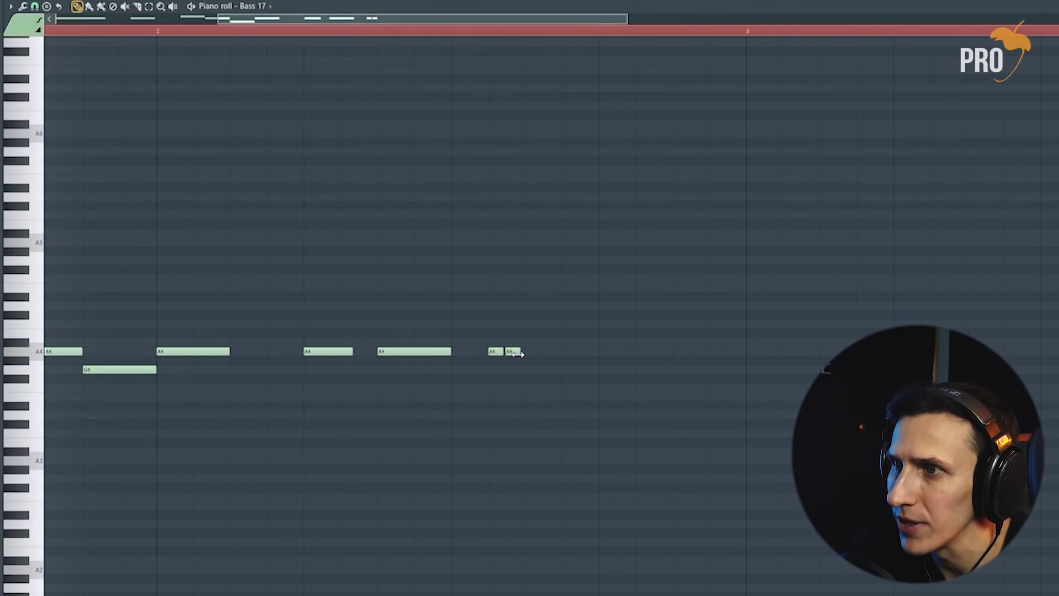
scroll(526, 381, up, 2)
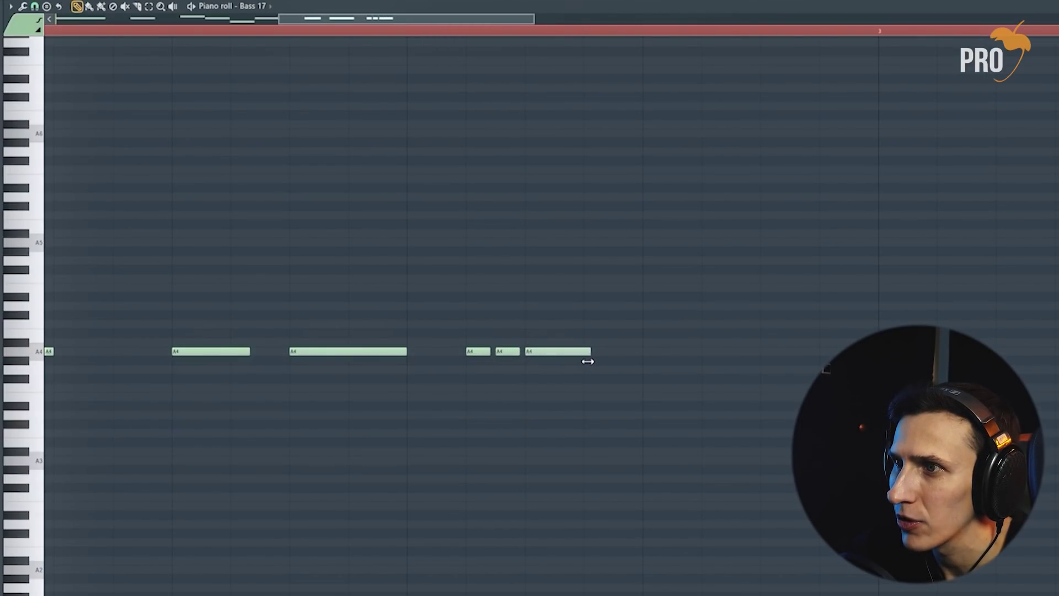
scroll(634, 380, down, 3)
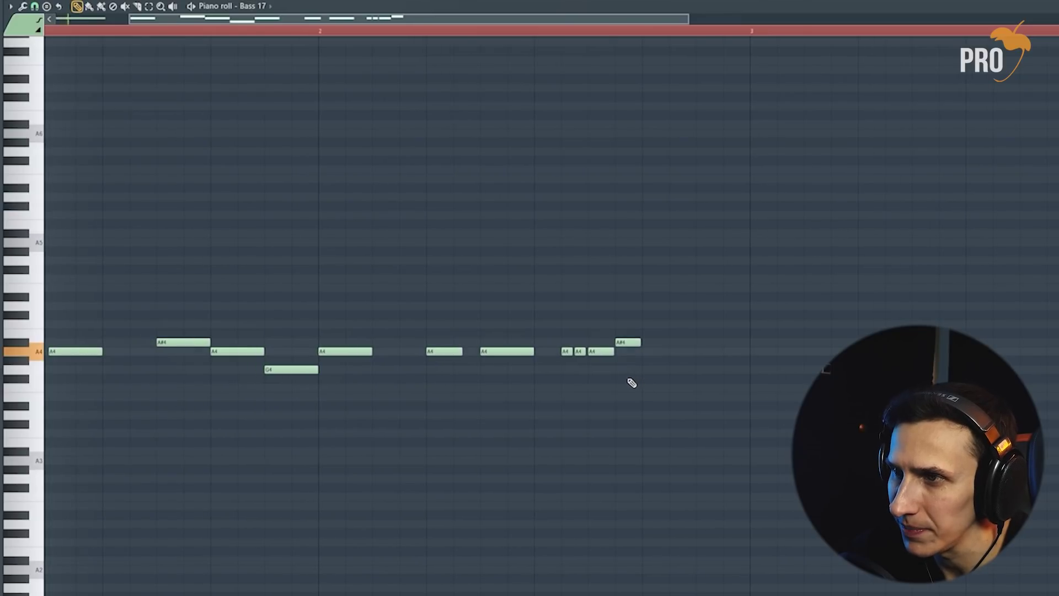
- Finish bar 2 with a C5 note and a closing A#4, checking the line with playback
key(space)
drag(586, 353, 602, 354)
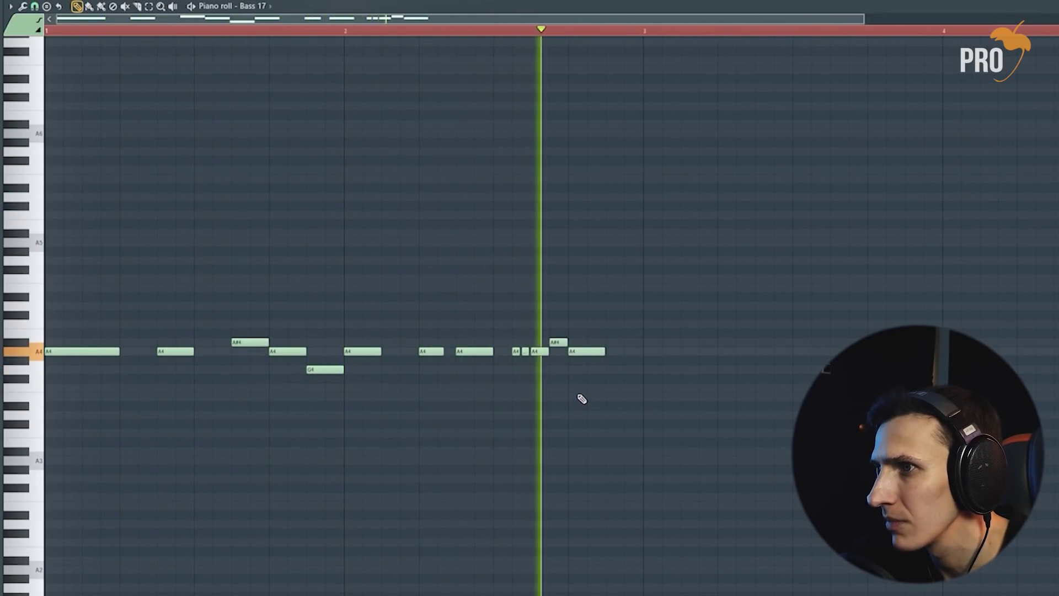
key(space)
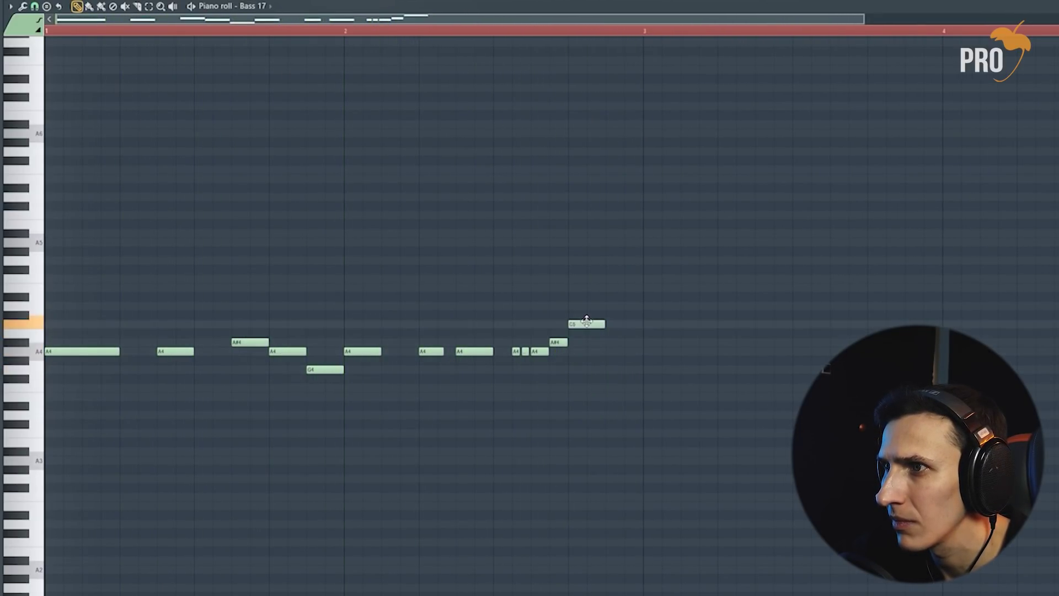
key(space)
- Copy the two-bar phrase into bars 3 and 4, and raise the A4 notes of bar 4 to A#4
drag(91, 401, 660, 284)
drag(81, 350, 671, 346)
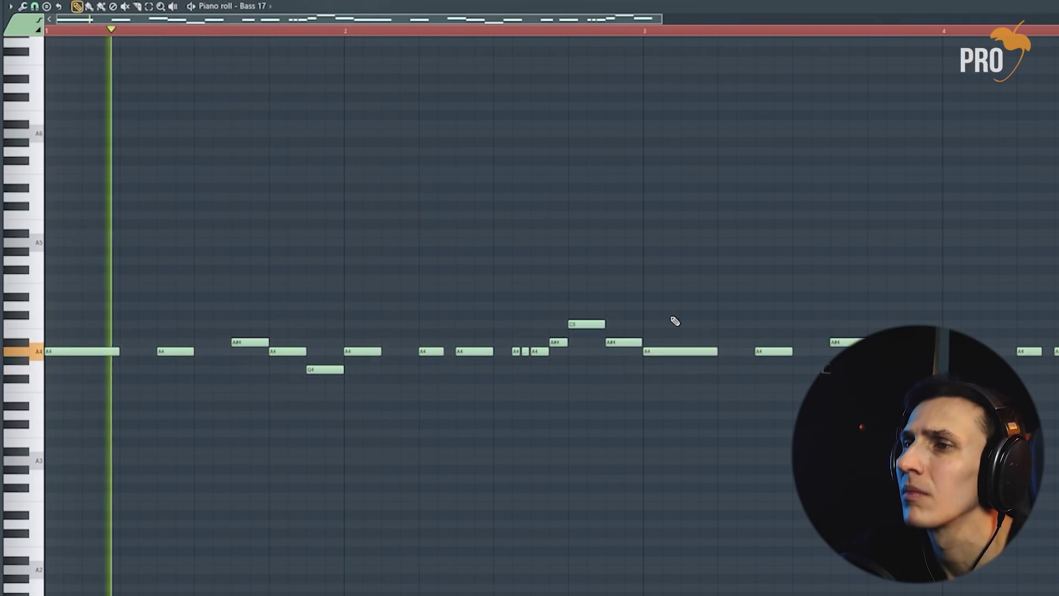
drag(560, 363, 631, 304)
ctrl+click(691, 277)
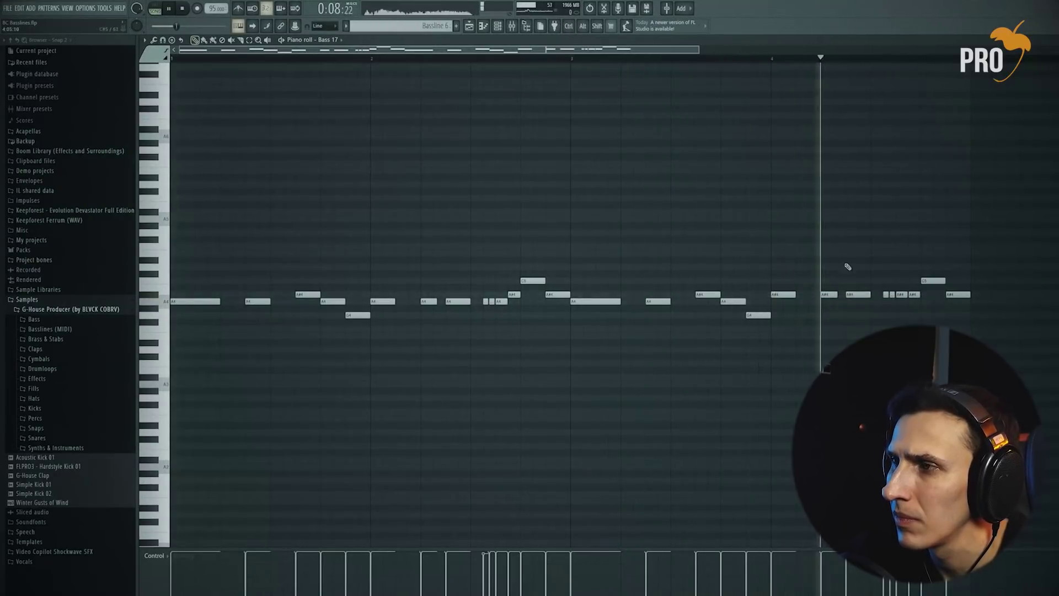
scroll(735, 220, down, 1)
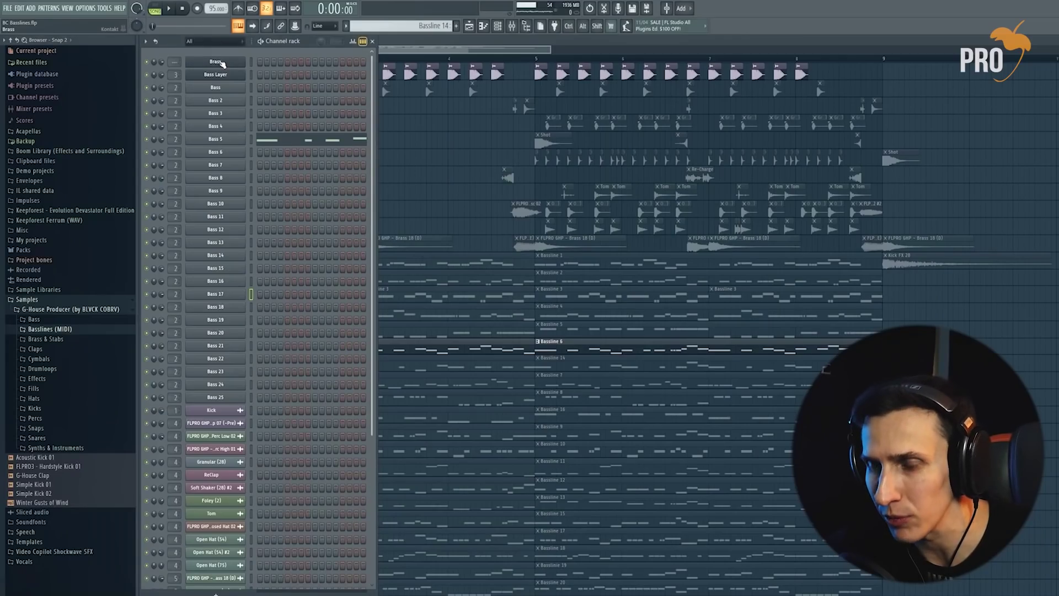
- Examine the Brass channel's Kontakt instrument loaded with the Trailer Low Brass patch, and close the channel rack
click(220, 62)
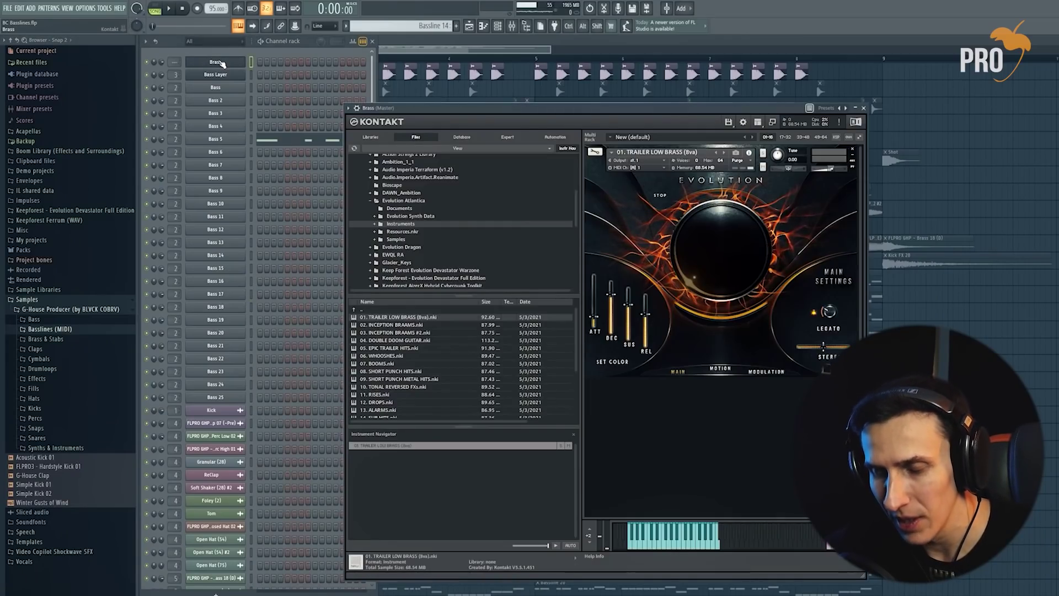
click(213, 61)
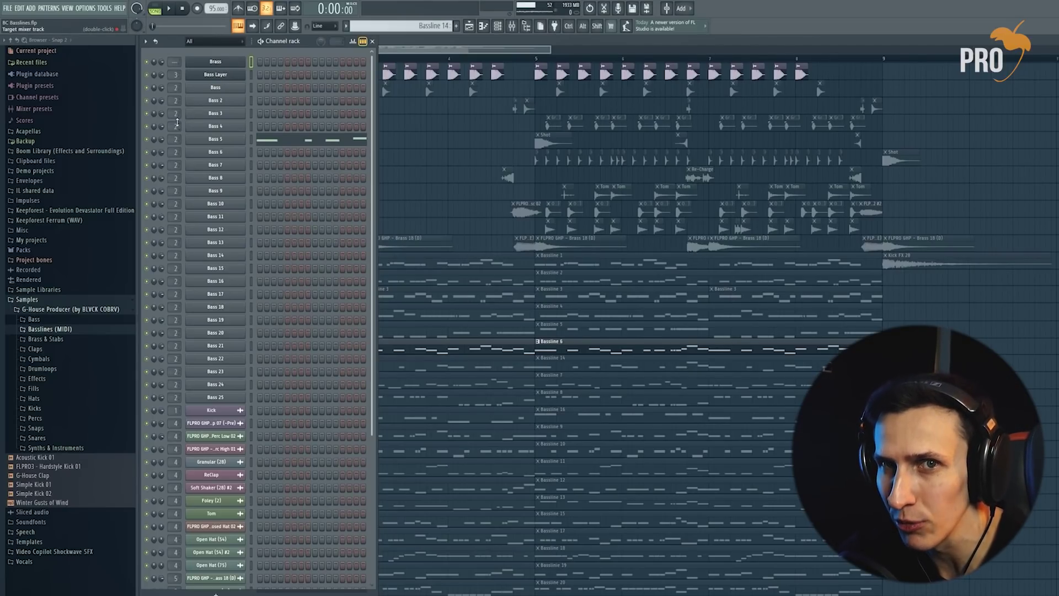
right_click(224, 64)
click(243, 69)
key(Escape)
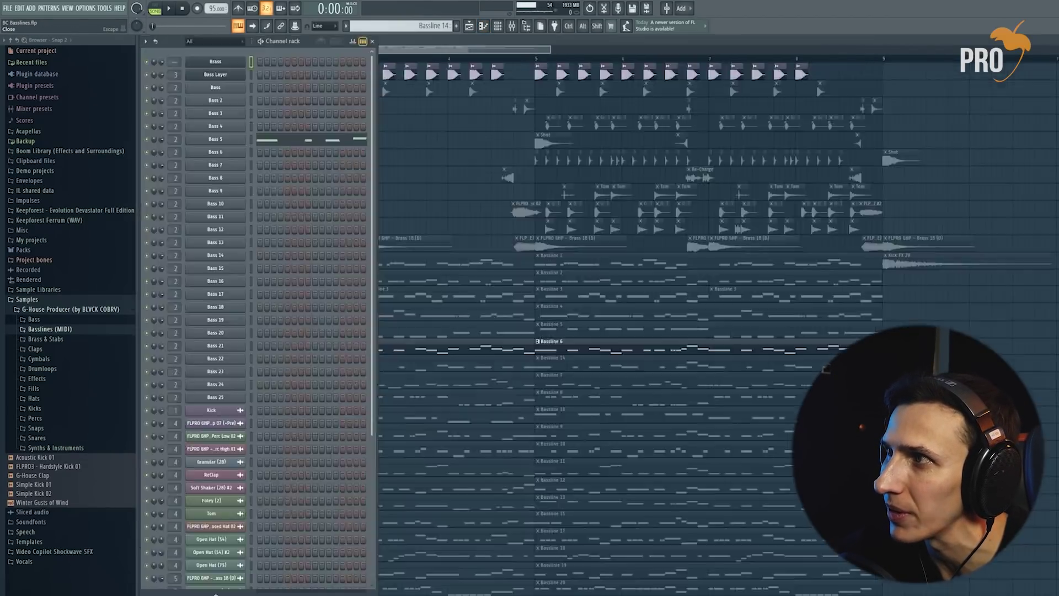
key(Escape)
- Mute the Bassline 6 track and unmute tracks 11 and 12 holding the brass clips and Bassline 1
click(181, 350)
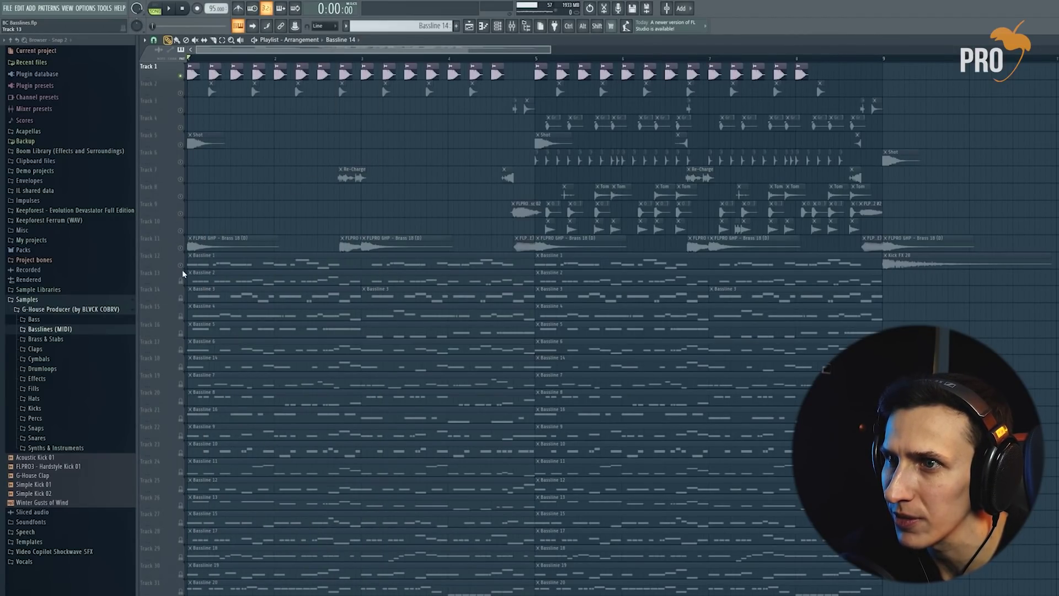
drag(181, 266, 181, 249)
- Compare the first Brass 18 (D) clip's settings with the notes of the Bassline 1 pattern
double_click(219, 243)
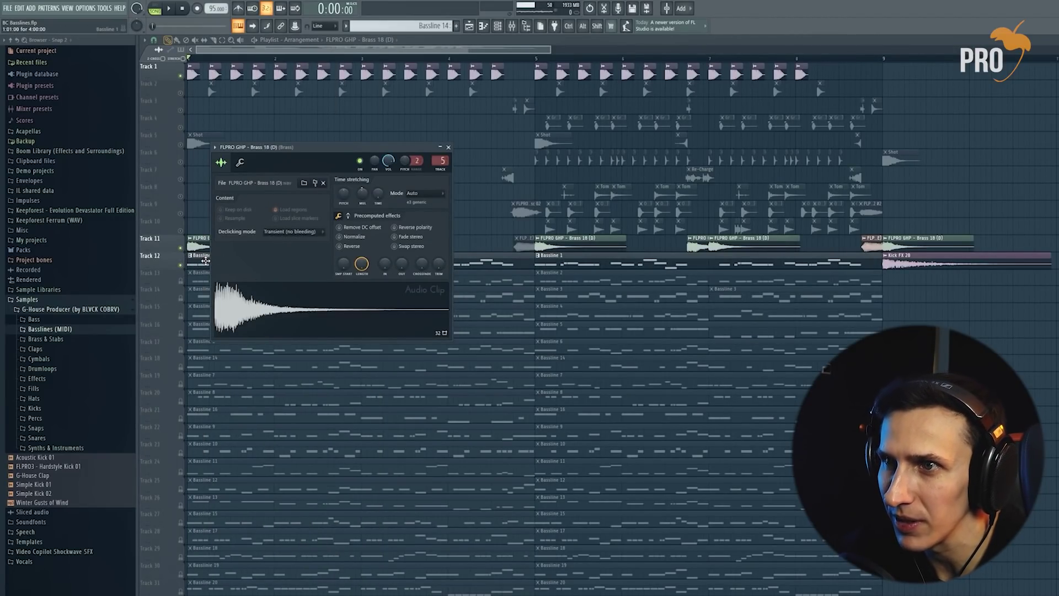
double_click(205, 260)
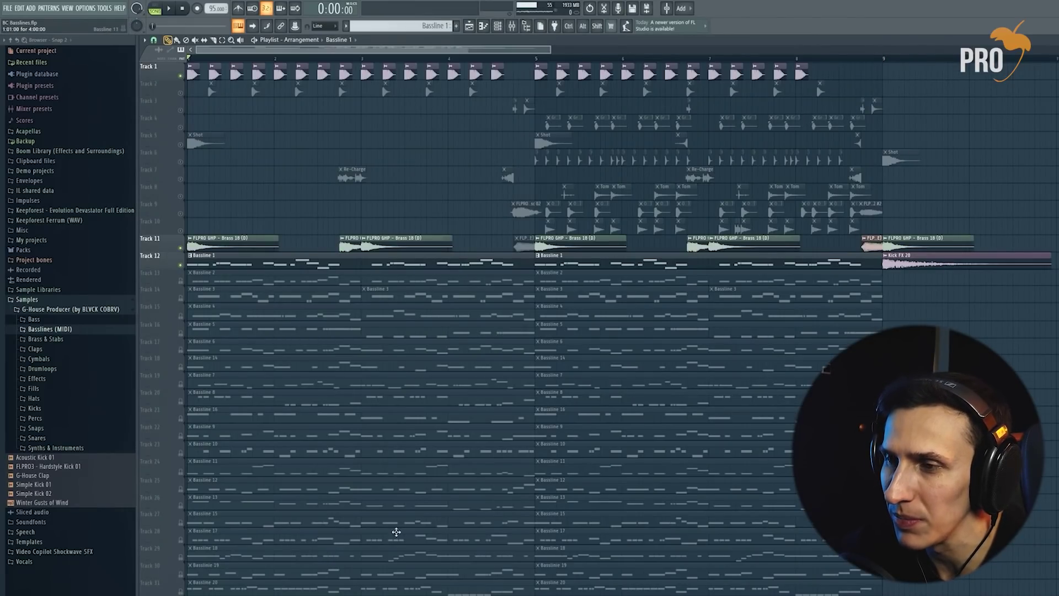
double_click(268, 244)
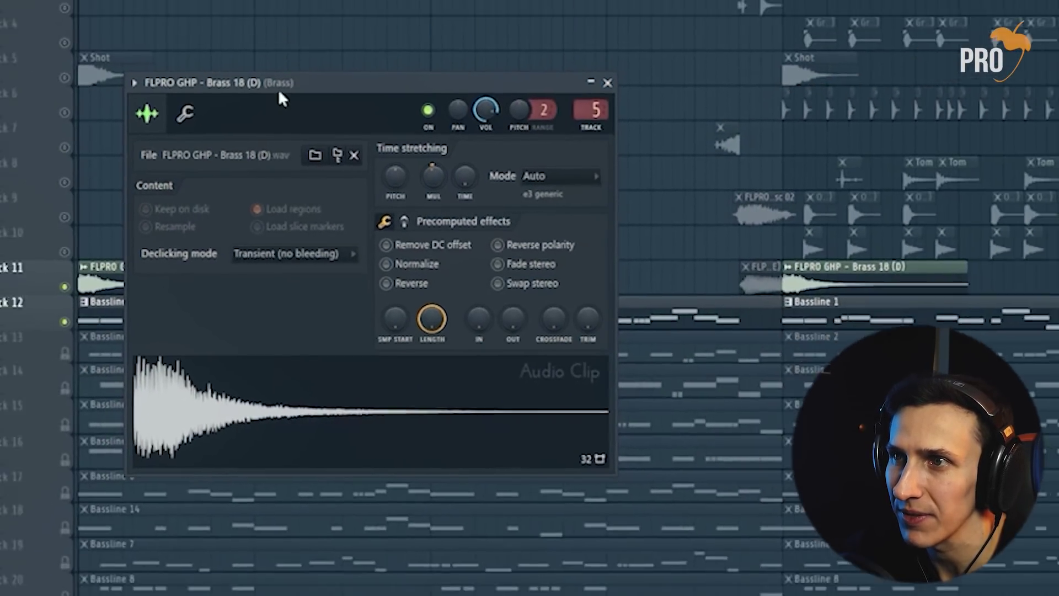
key(Escape)
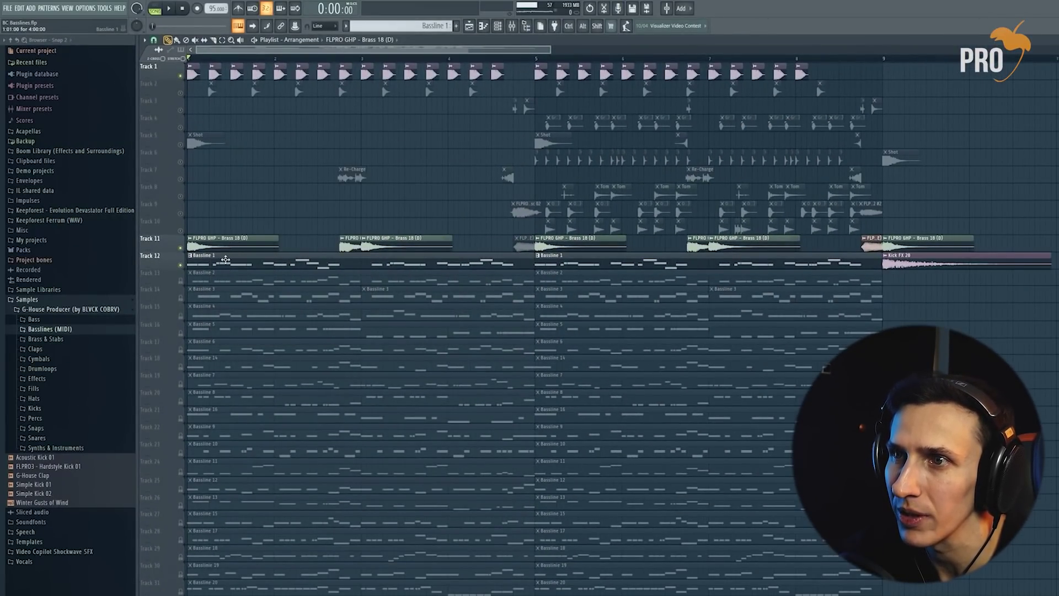
double_click(225, 259)
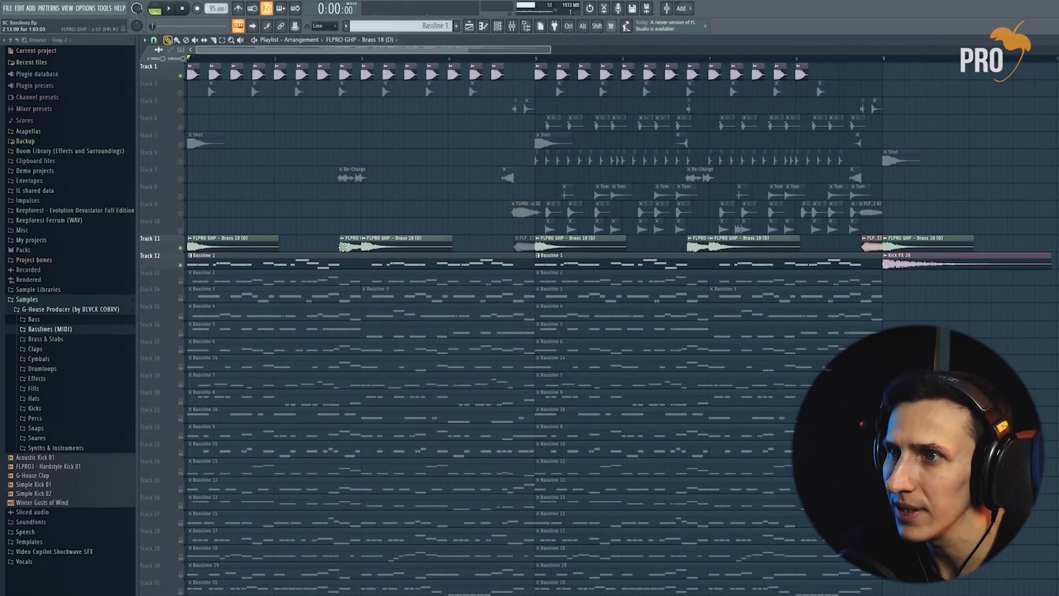
- Inspect the time-stretching pitch of the second brass clip on track 11 and listen to it with the bassline
double_click(348, 242)
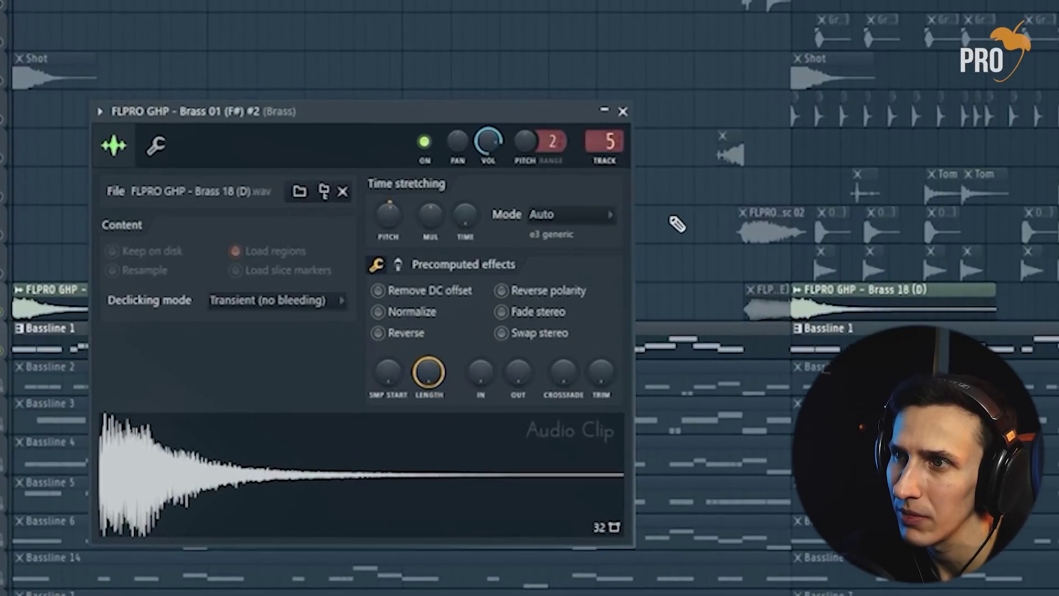
key(Escape)
double_click(376, 307)
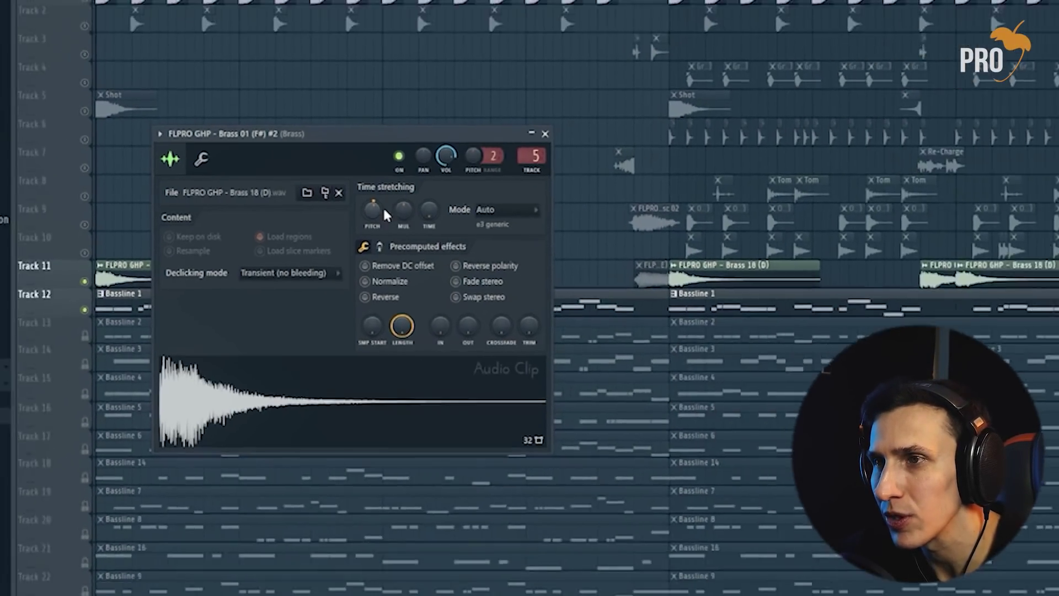
key(Escape)
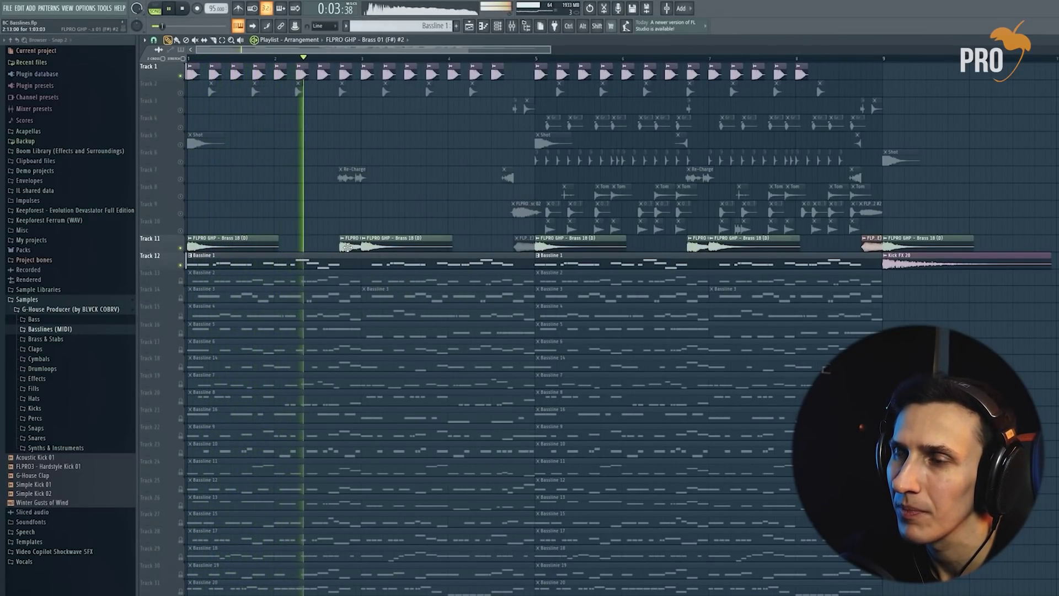
double_click(359, 244)
click(459, 159)
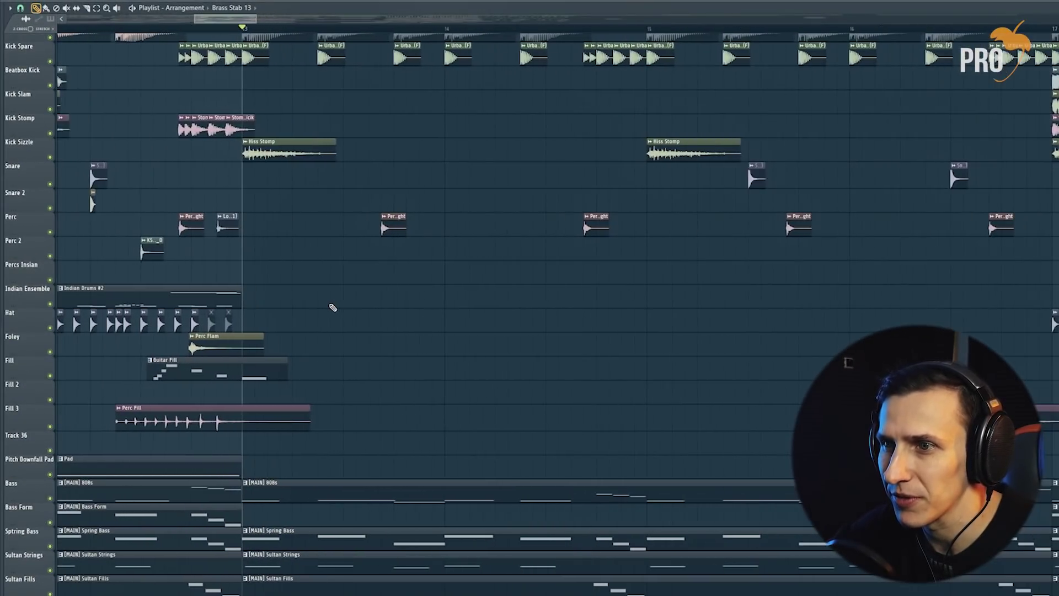
- Examine how the Brass Stab clips follow the bass and string patterns in the other arrangement, and close the Brass 18 clip settings
scroll(335, 298, up, 2)
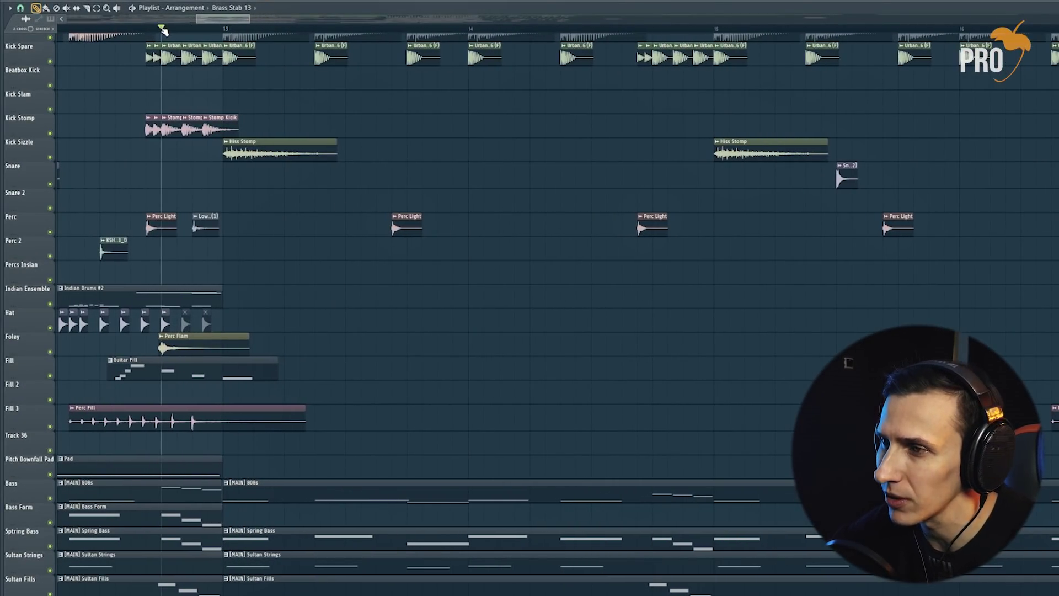
scroll(330, 278, down, 4)
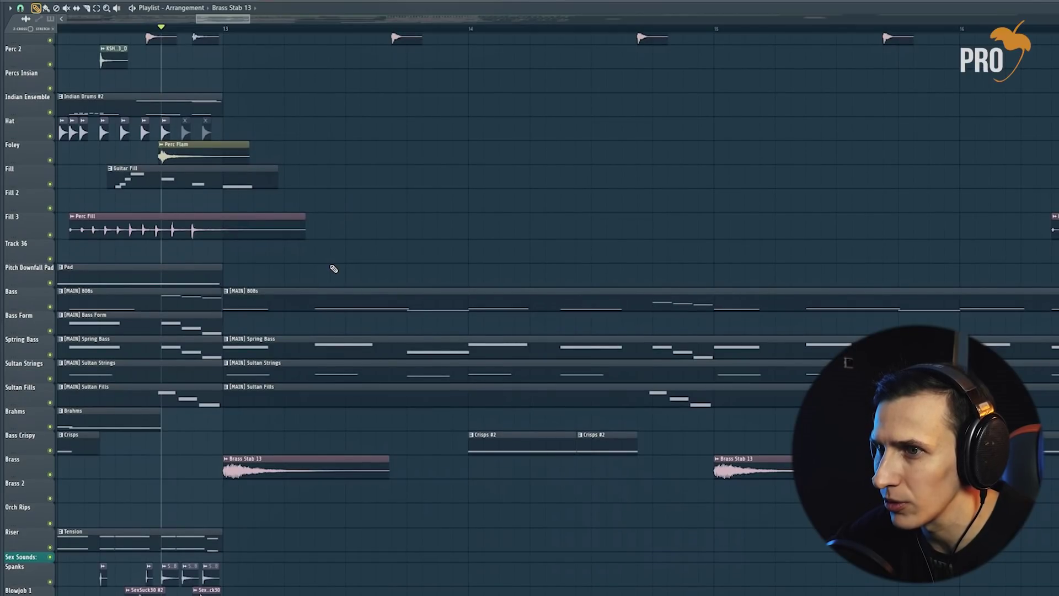
scroll(469, 314, up, 1)
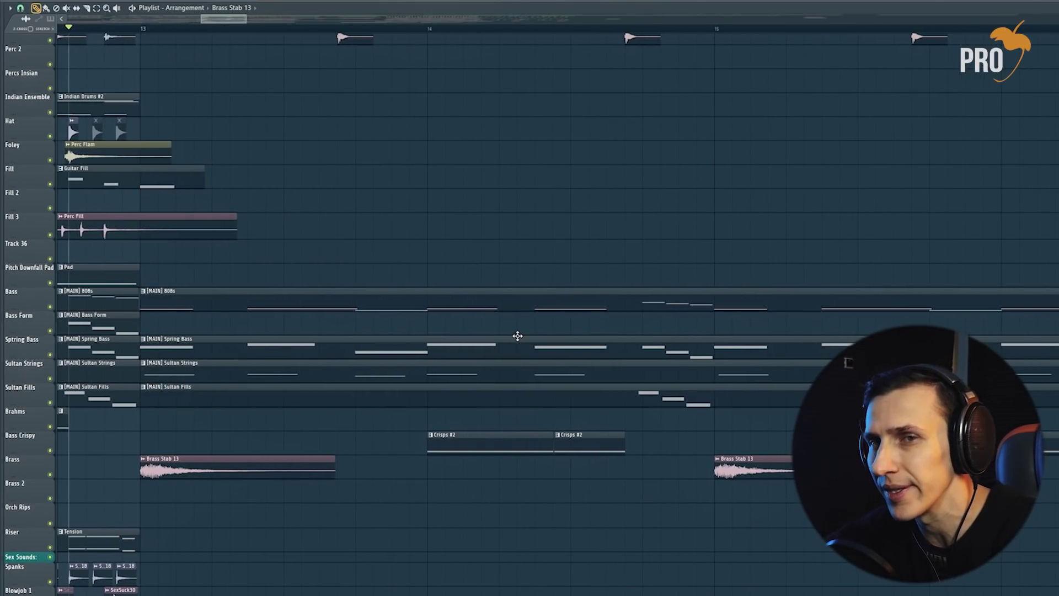
double_click(322, 352)
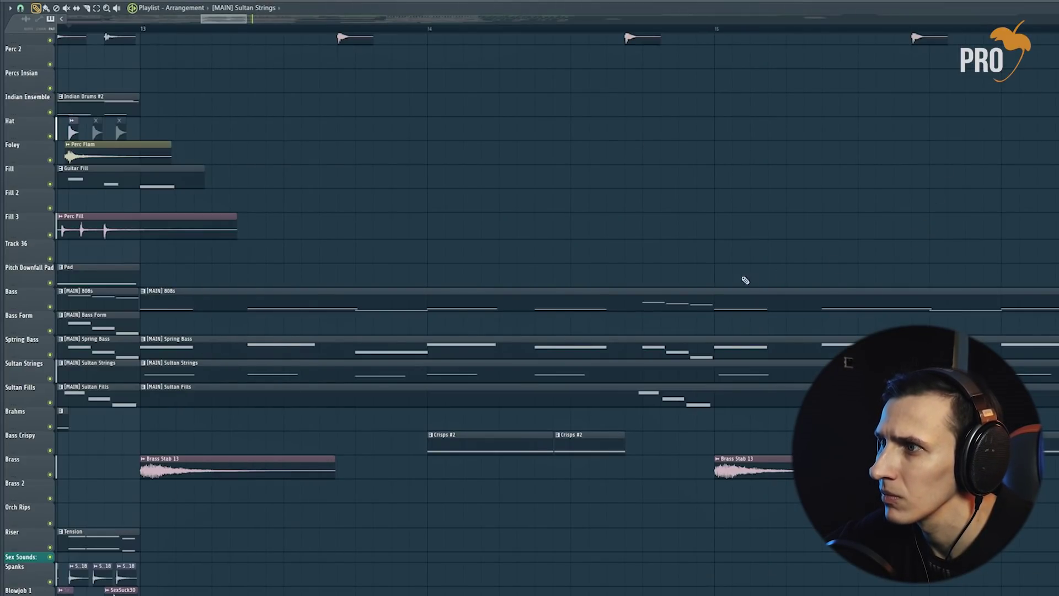
scroll(577, 265, up, 5)
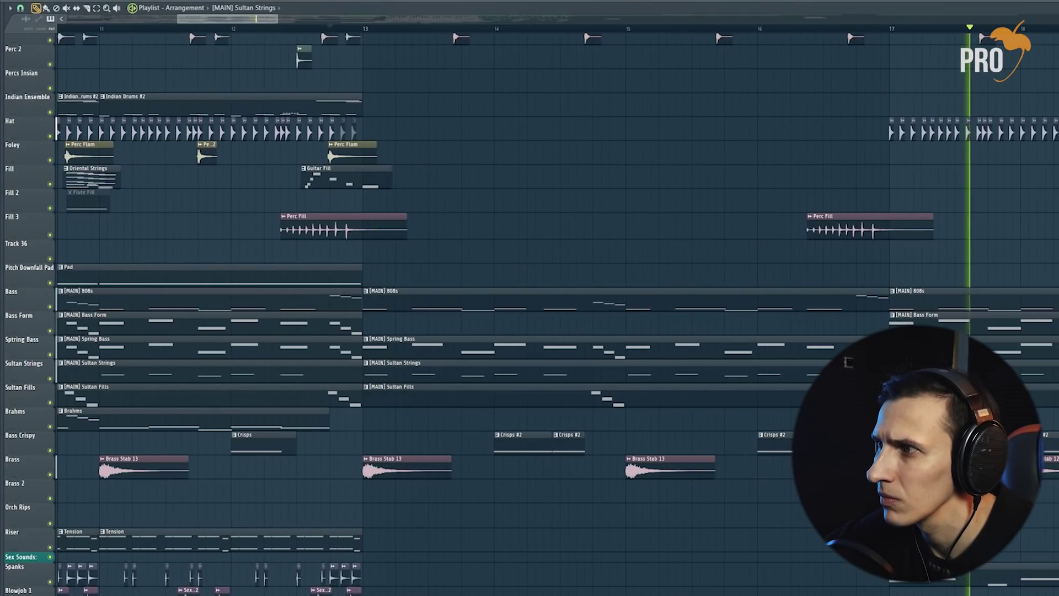
scroll(821, 329, up, 2)
scroll(807, 335, up, 1)
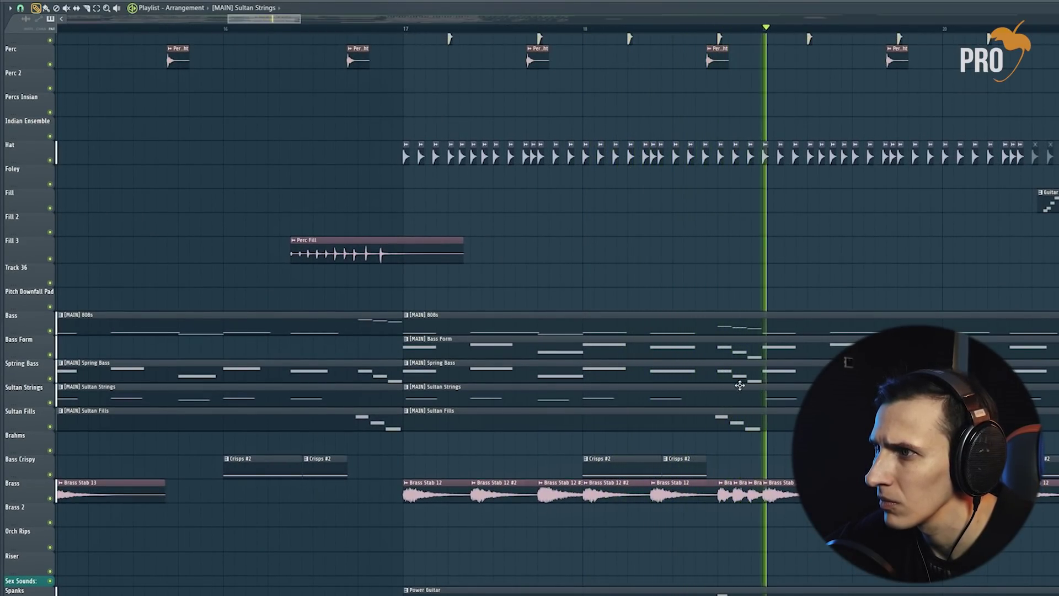
double_click(575, 371)
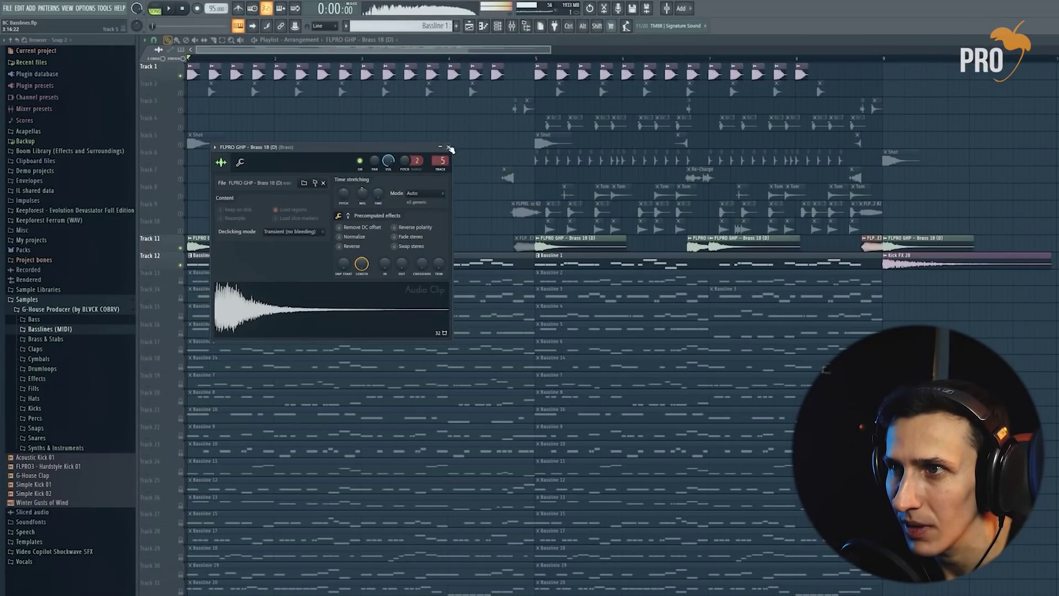
click(449, 148)
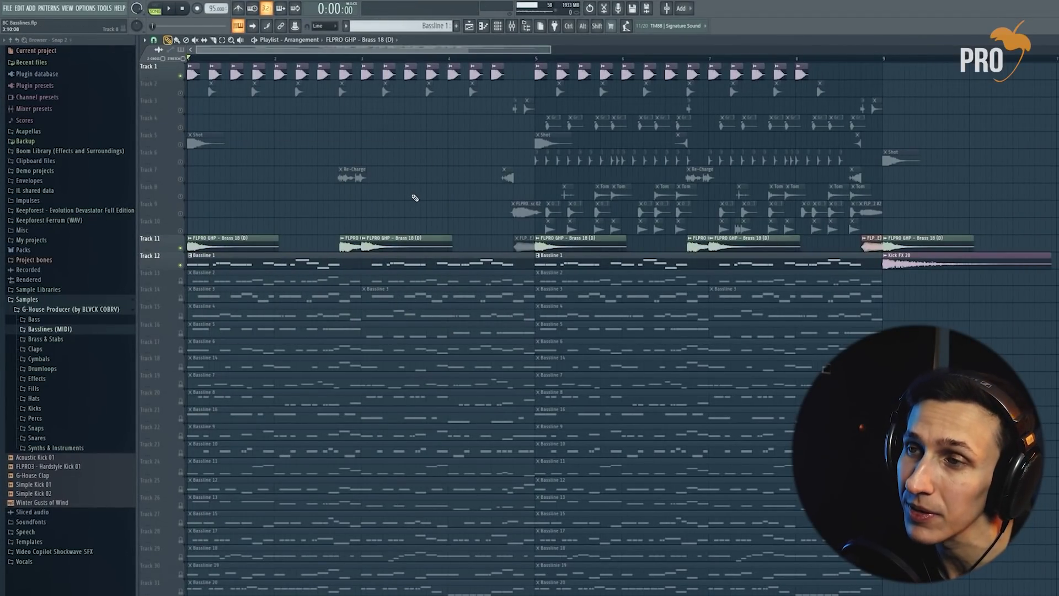
- Browse the Bass folder of the G-House Producer sample pack and audition the Bass Shot samples
click(83, 320)
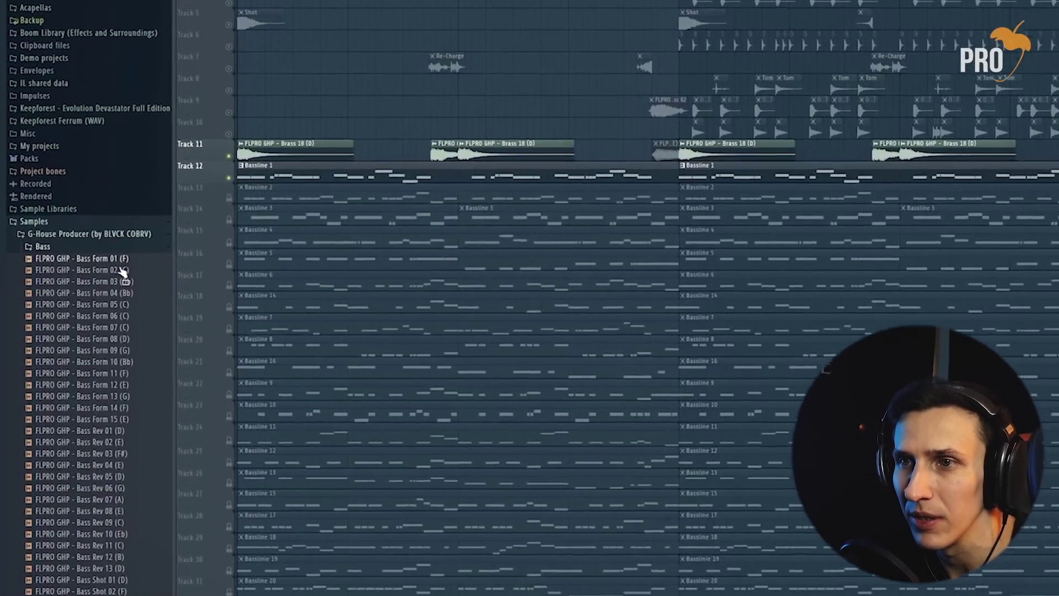
scroll(107, 336, down, 6)
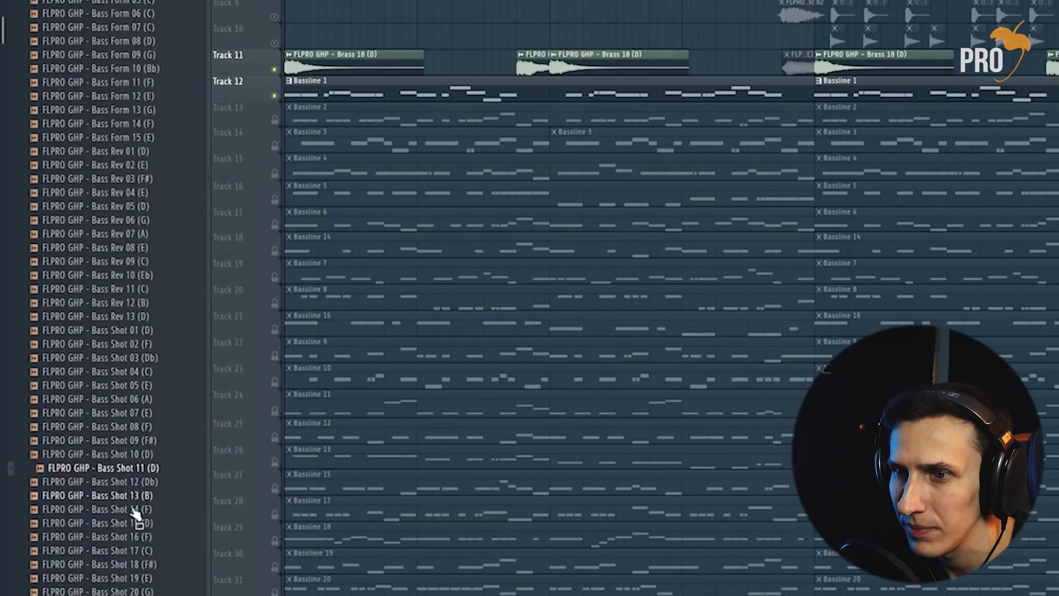
scroll(146, 527, down, 2)
- Open the pack's Brass & Stabs folder and audition the brass and stab samples
click(138, 592)
scroll(157, 480, down, 2)
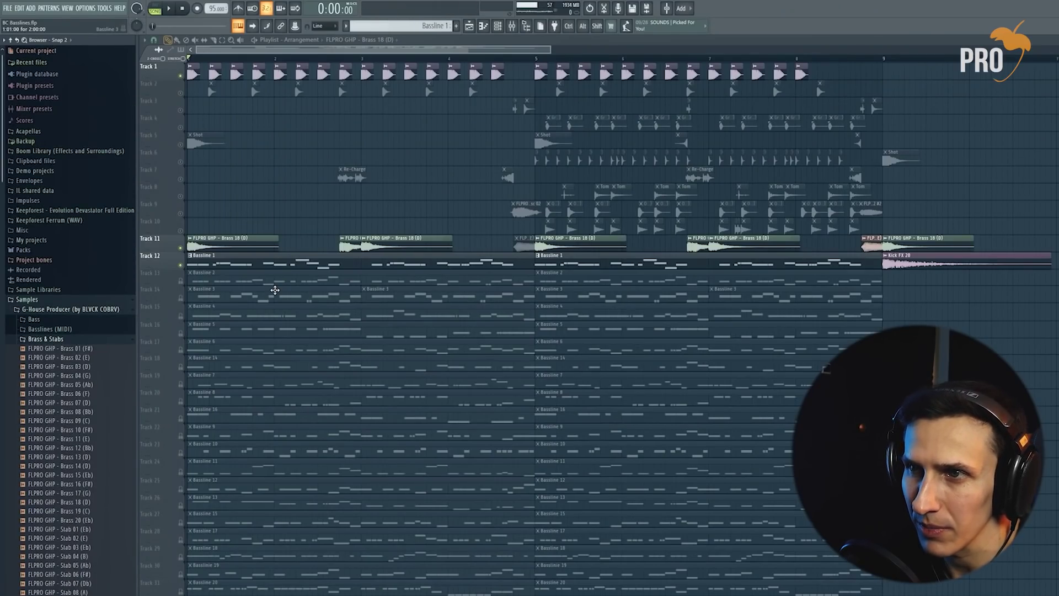
scroll(51, 366, down, 2)
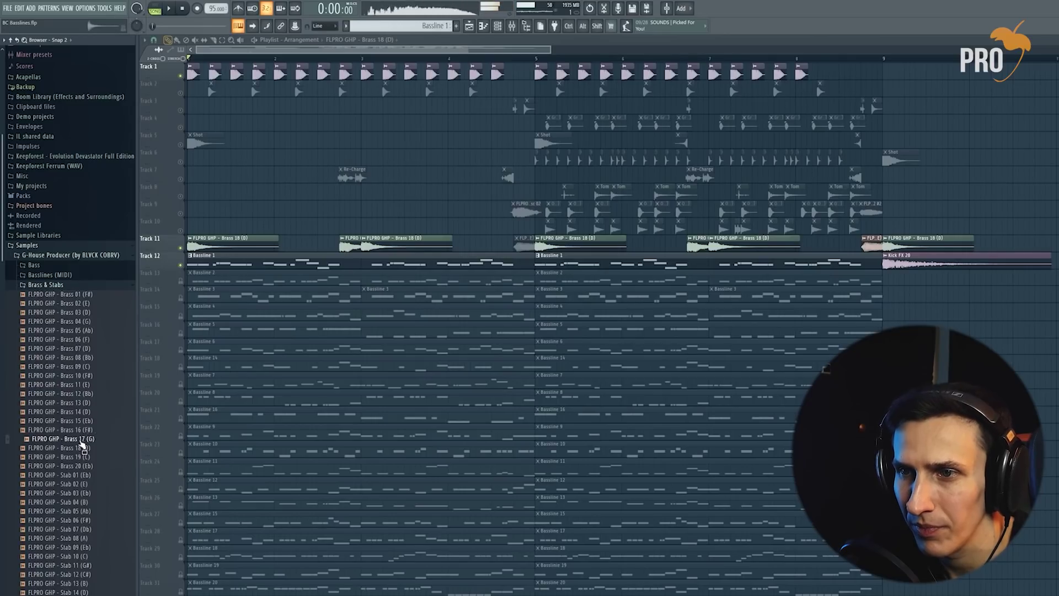
click(71, 565)
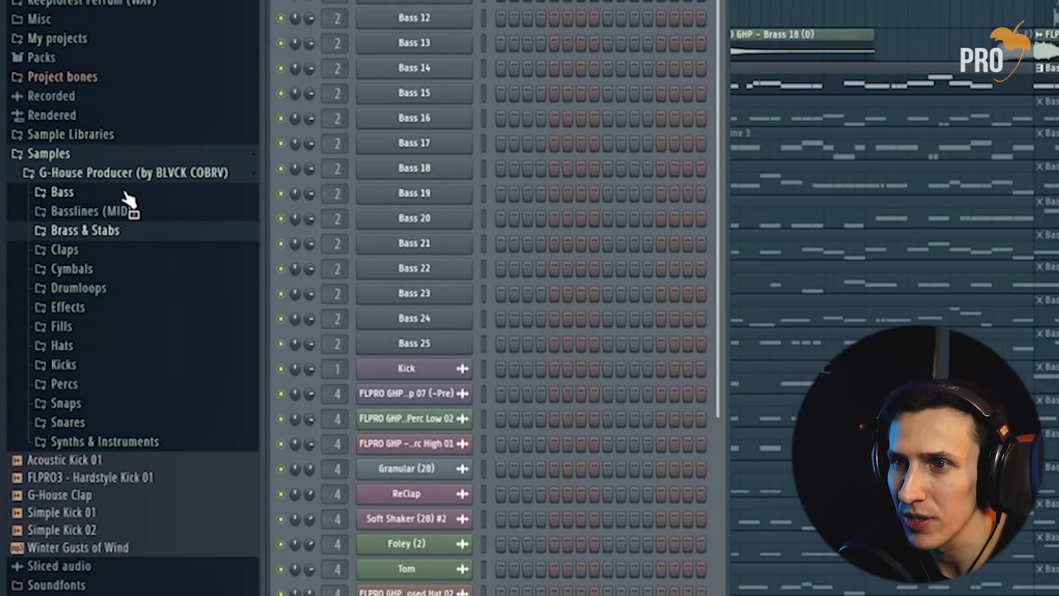
- Close the channel rack and compare the Basslines (MIDI) folder's files with the bassline patterns in the playlist
key(F6)
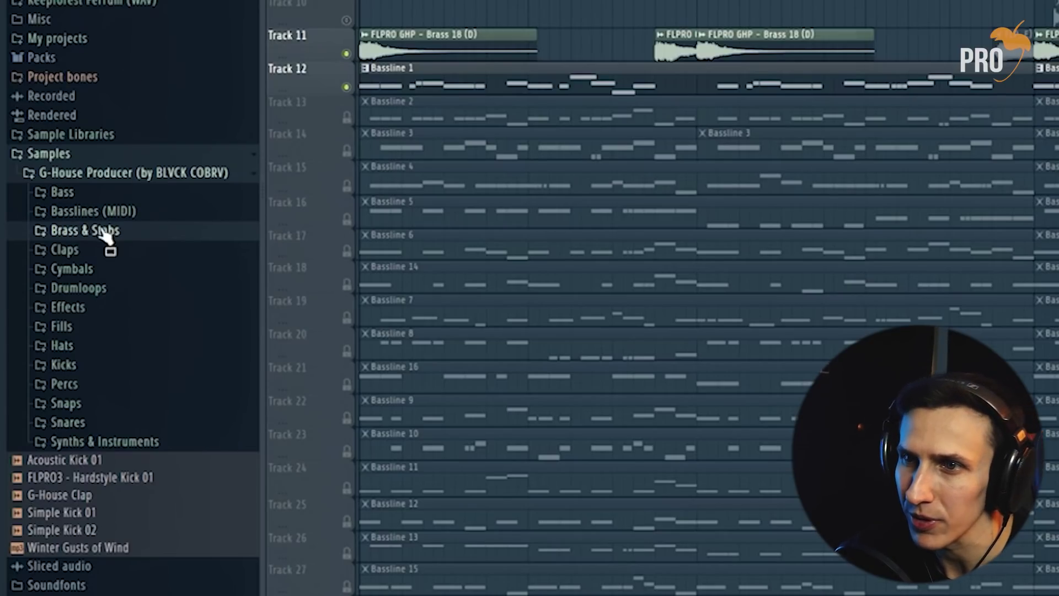
click(138, 213)
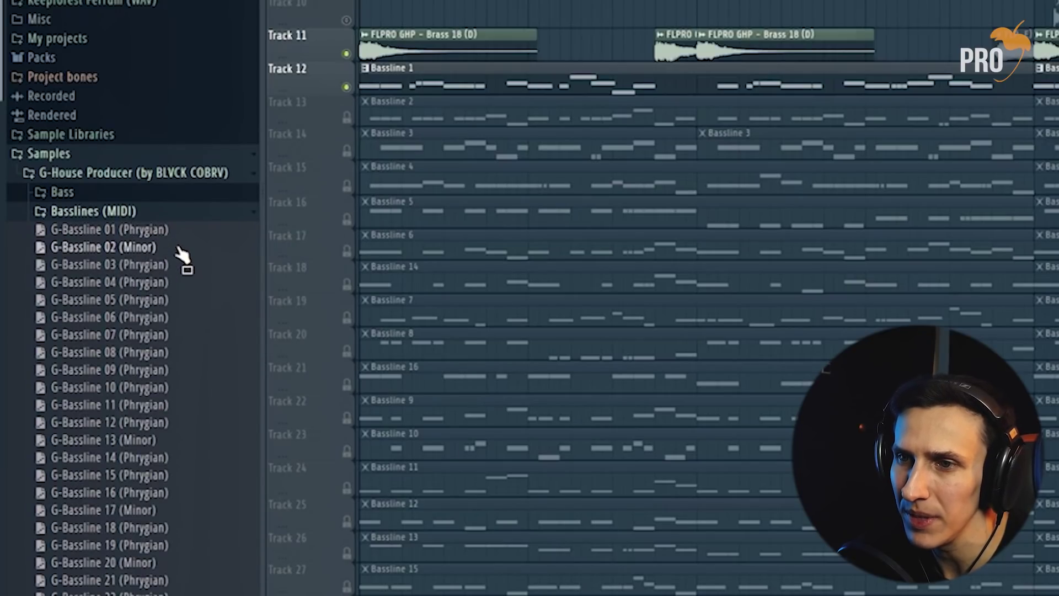
scroll(934, 213, down, 2)
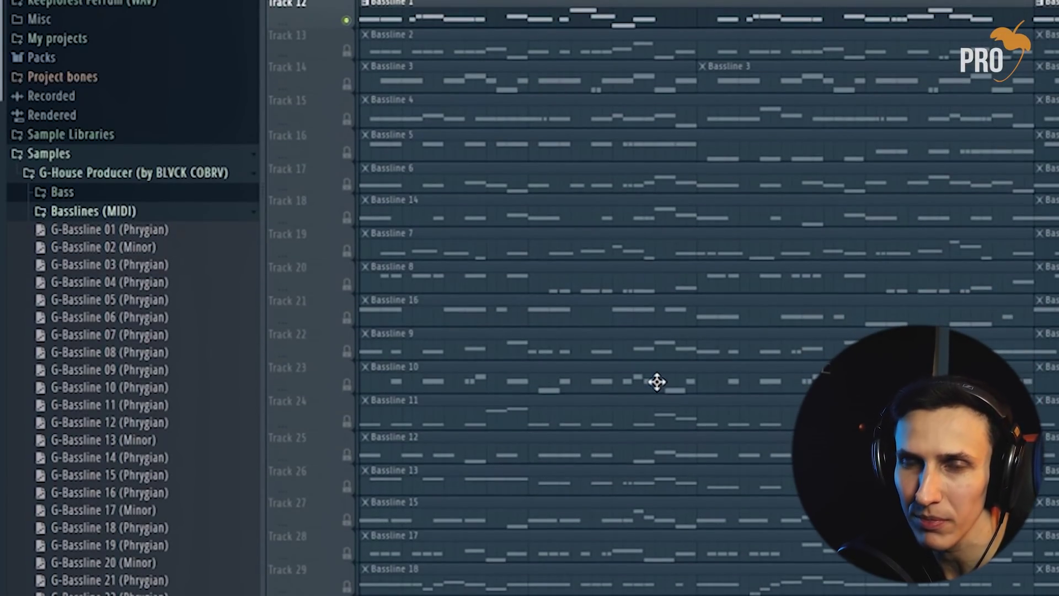
scroll(666, 364, up, 2)
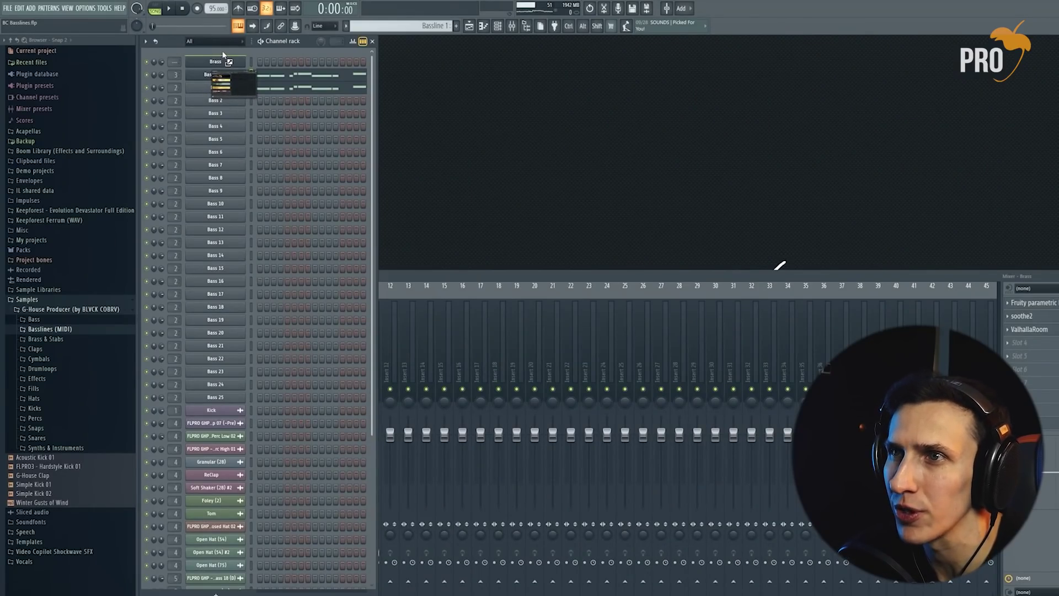
- Add a Kontakt instrument above the Brass channel and browse its installed sample libraries
drag(223, 54, 220, 56)
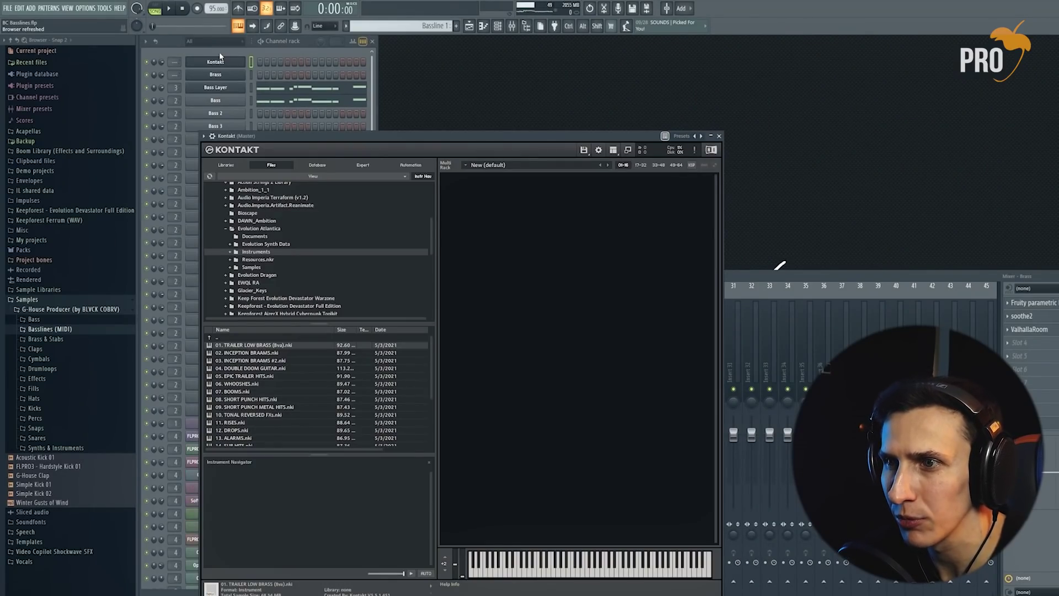
click(240, 165)
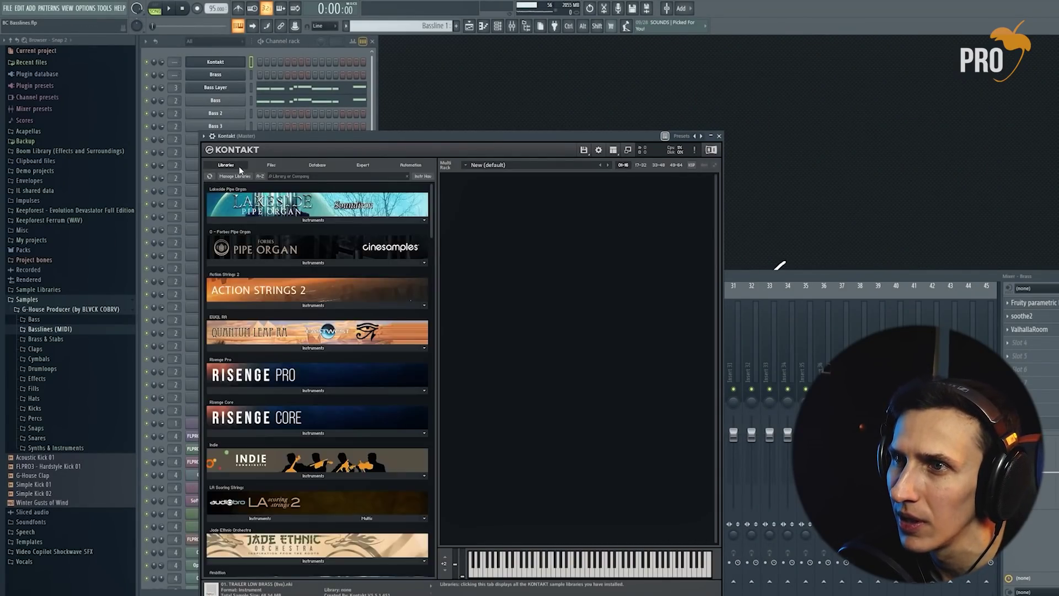
drag(432, 233, 432, 362)
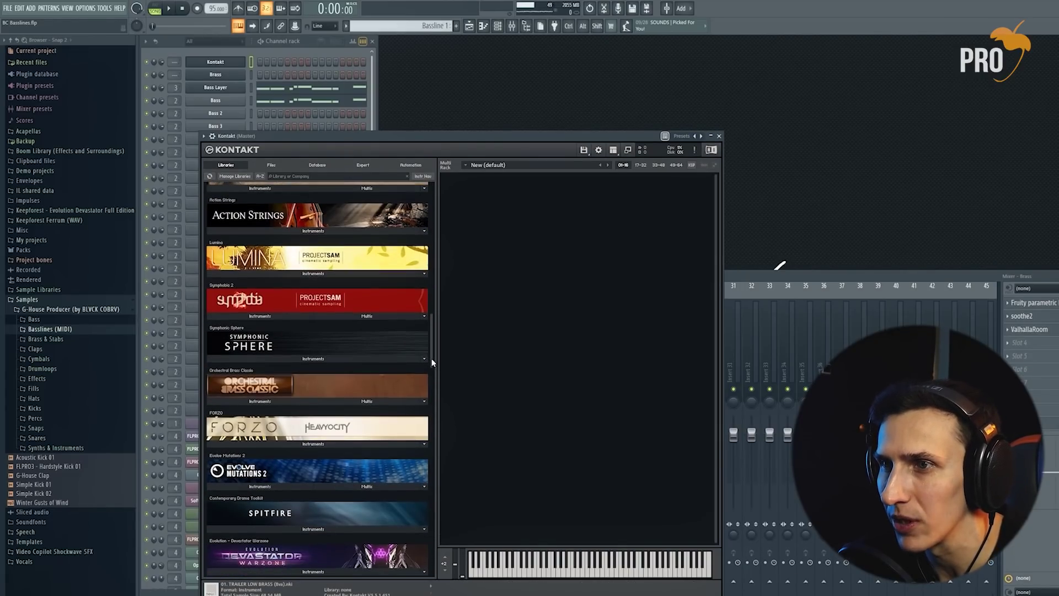
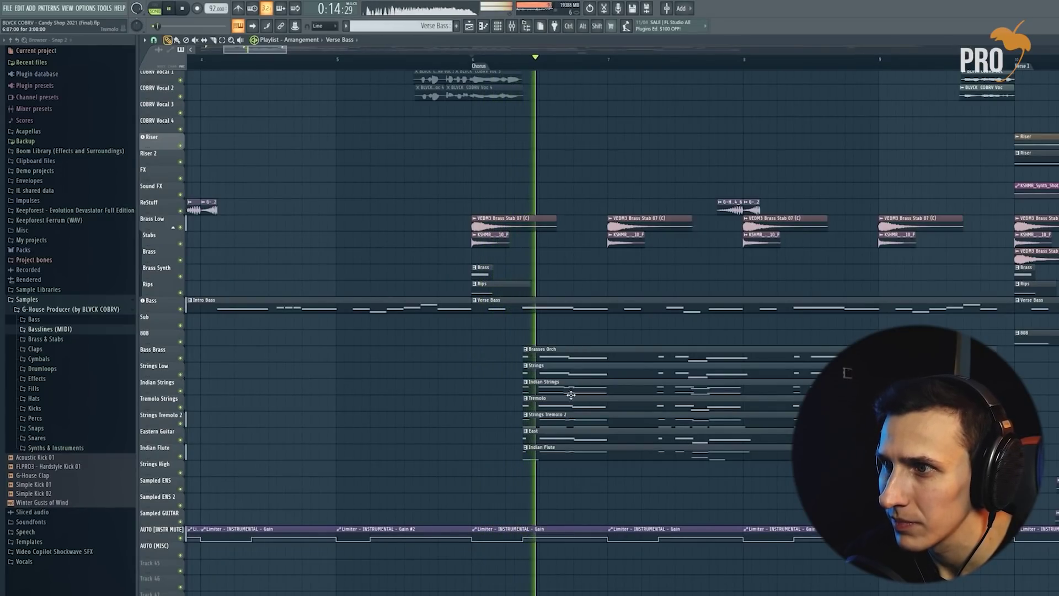
- Stop playback in the Candy Shop project, inspect the Indian Strings and East patterns, and listen to the East melody
key(space)
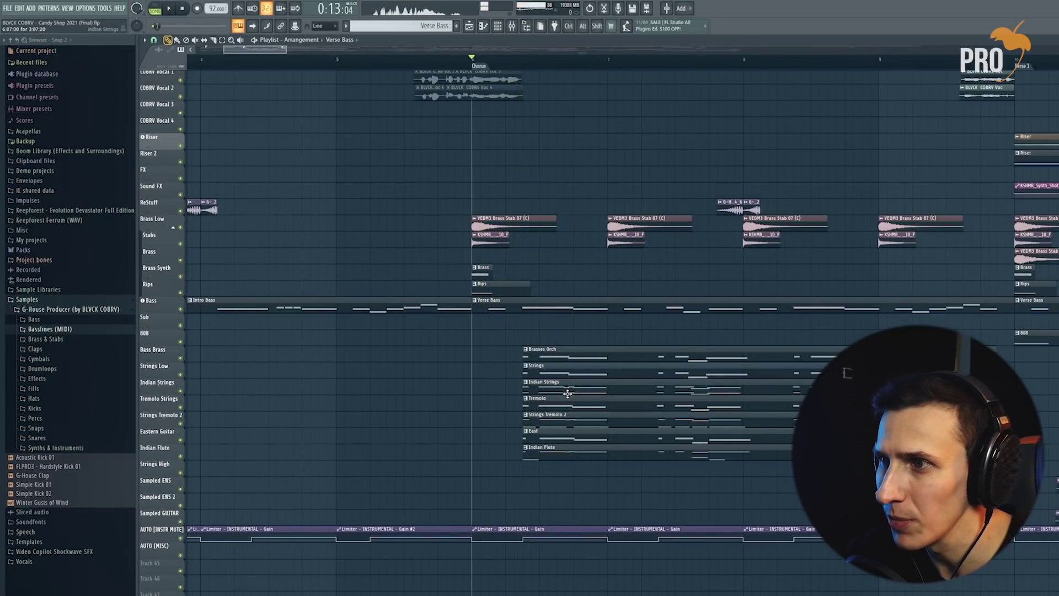
double_click(567, 393)
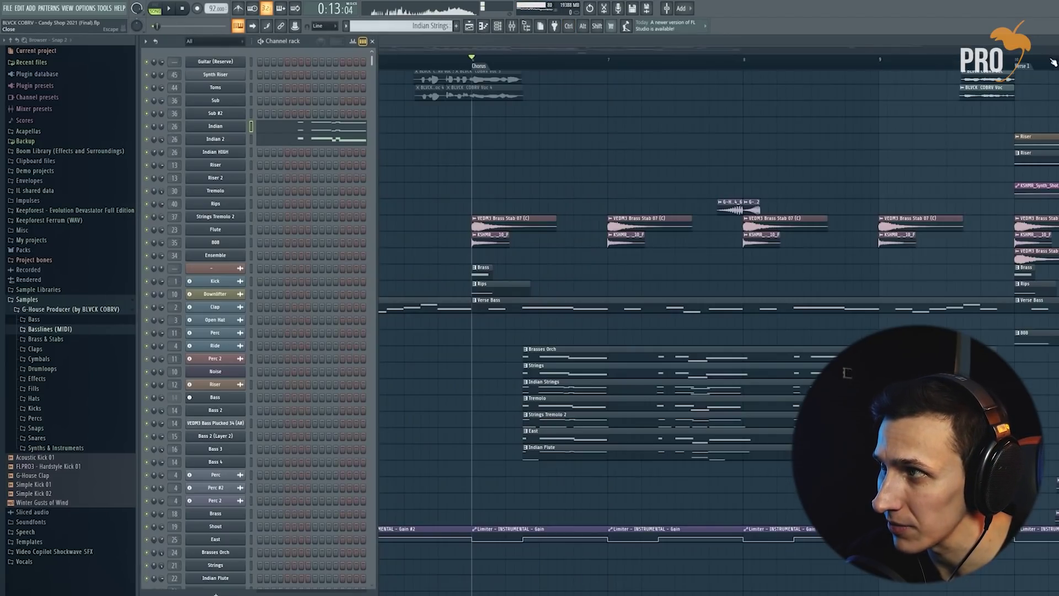
key(F6)
double_click(554, 436)
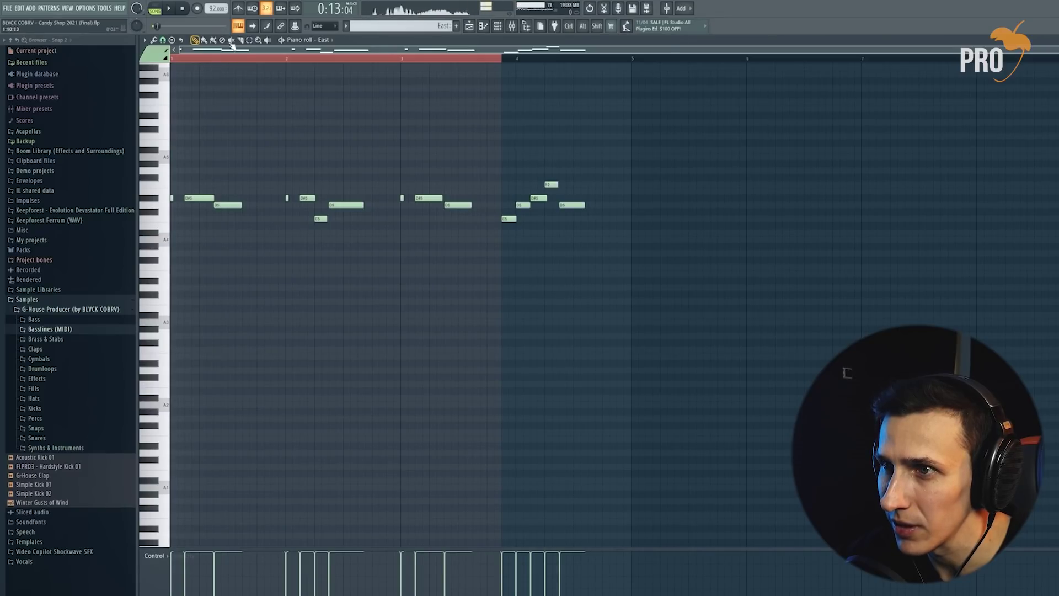
key(space)
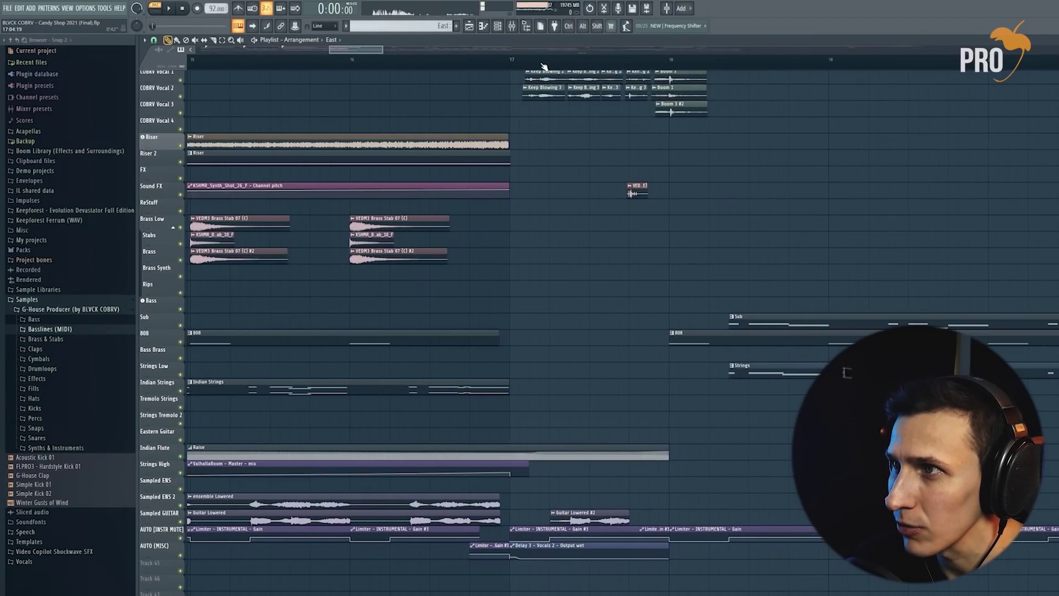
- Listen to the section from bar 17 and inspect the notes of the 808 pattern at bar 18
click(560, 61)
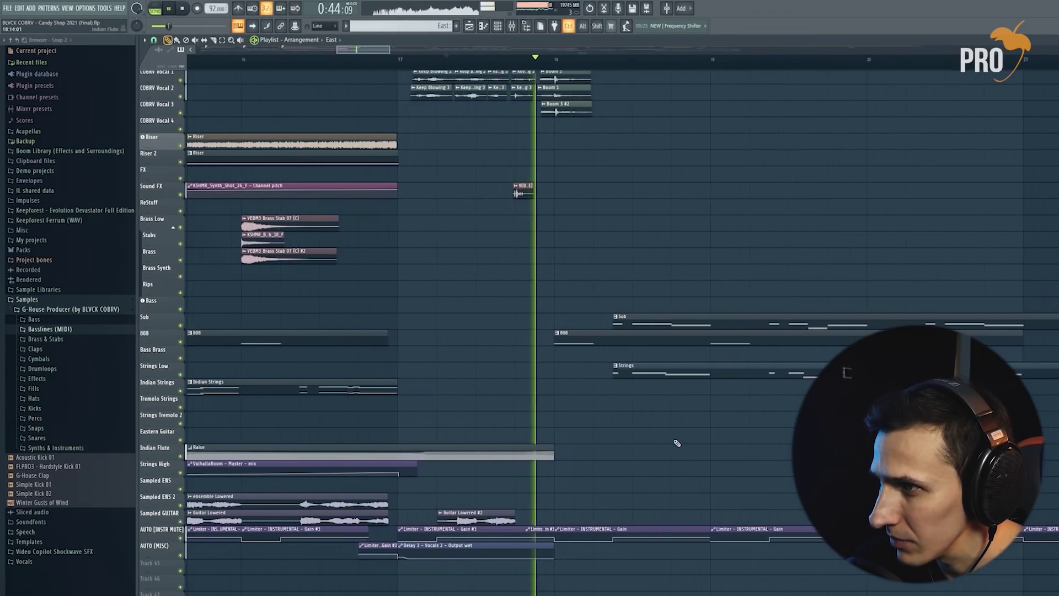
key(space)
double_click(573, 335)
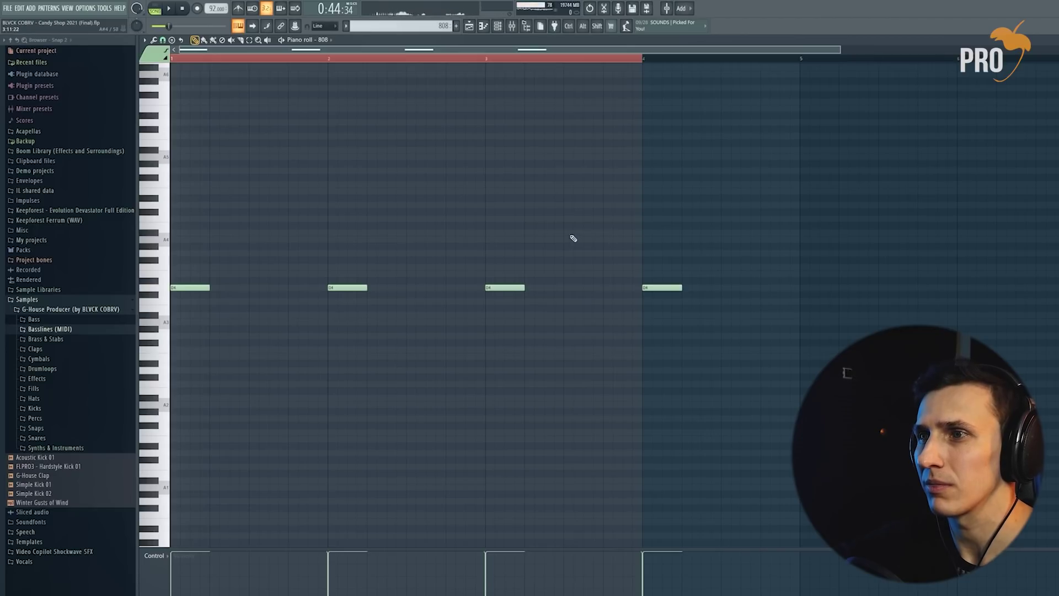
key(Escape)
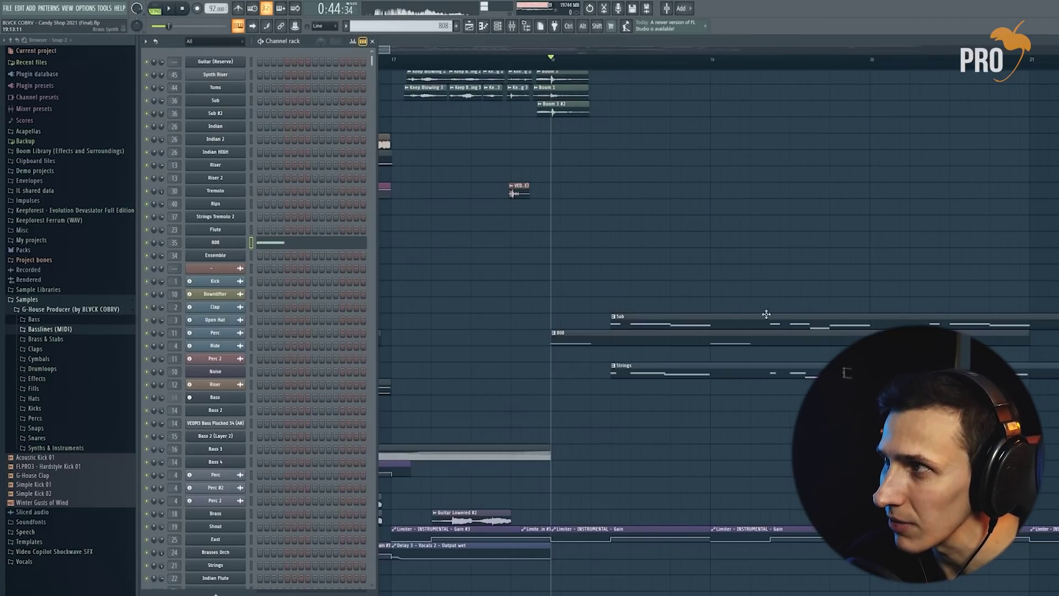
key(Escape)
- Go back to the Chorus marker and inspect the Brasses Orch pattern that starts just after it
scroll(461, 331, down, 6)
scroll(407, 63, up, 4)
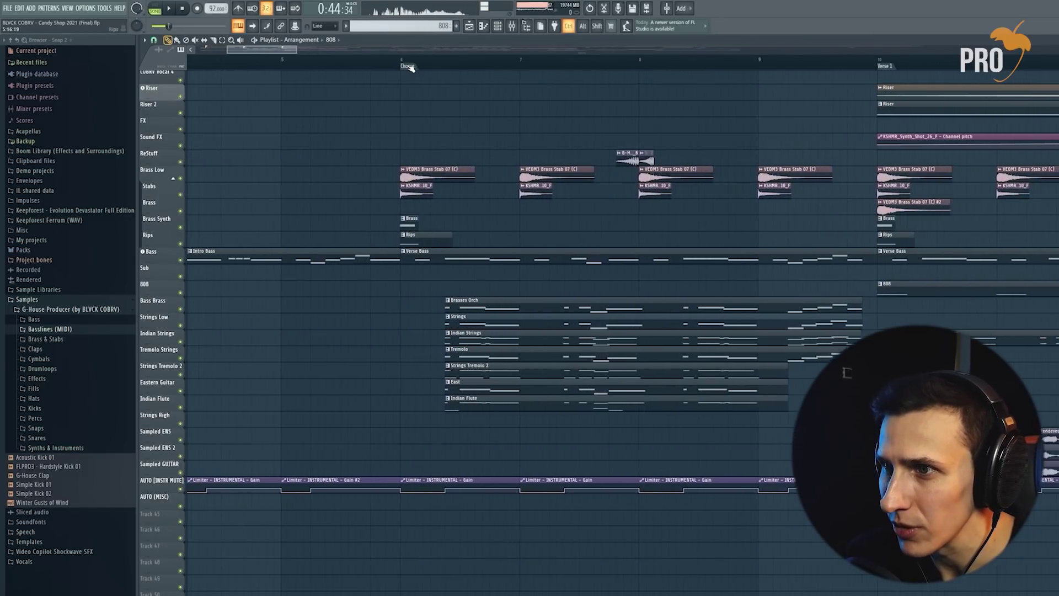
click(404, 63)
double_click(484, 301)
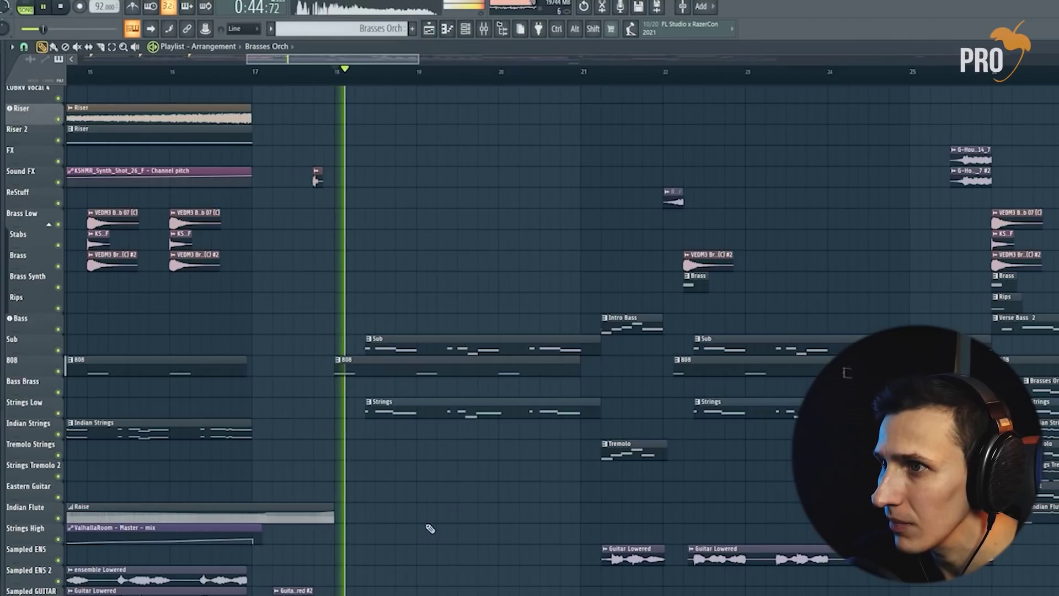
- Listen to the arrangement from bar 18 while examining the Strings pattern in the piano roll, and stop playback
scroll(474, 516, down, 3)
scroll(380, 427, up, 3)
double_click(361, 415)
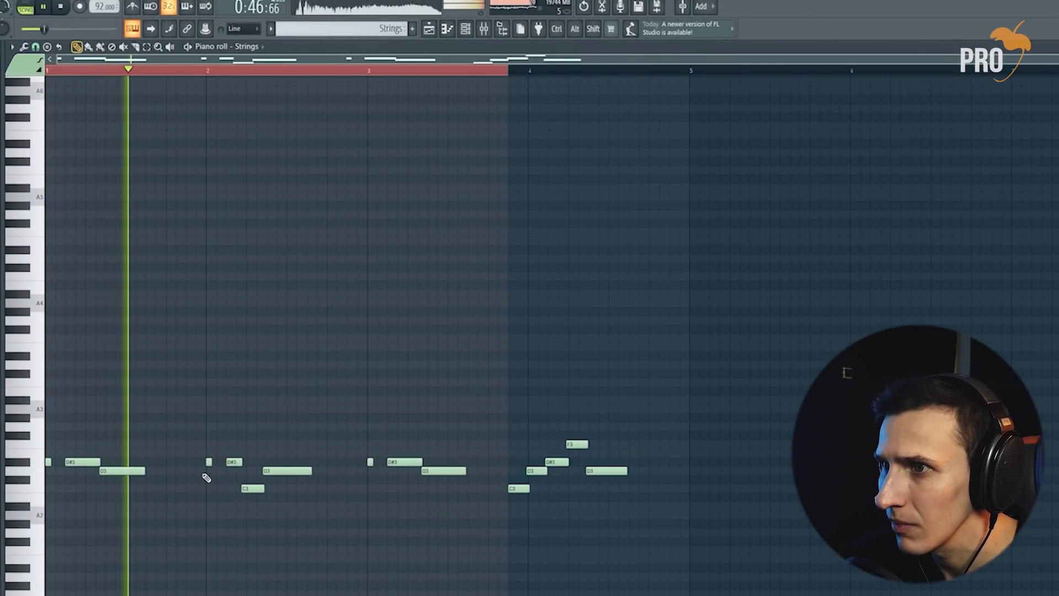
key(space)
scroll(11, 462, down, 1)
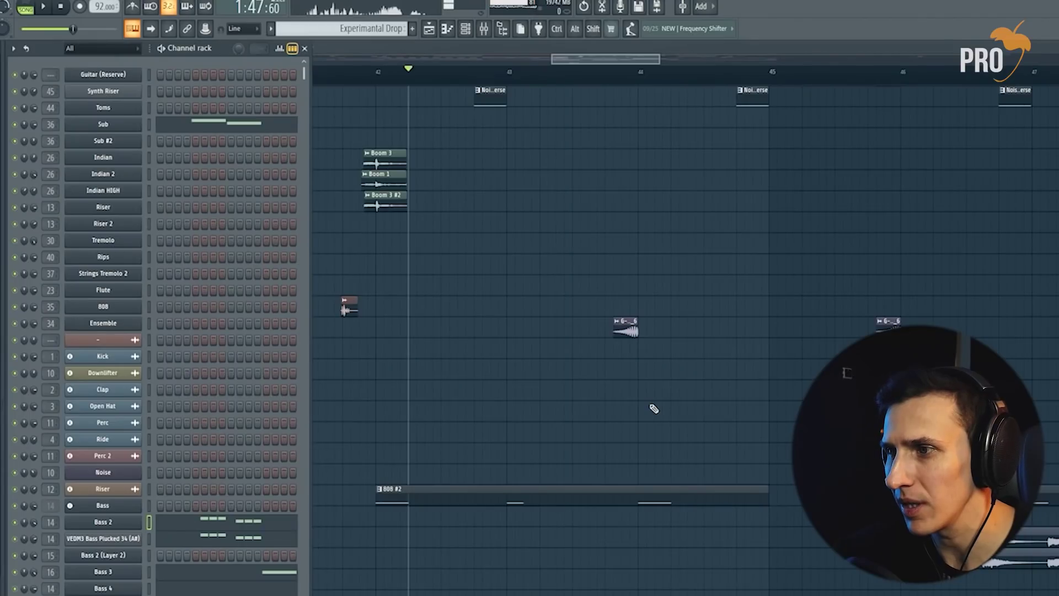
- Close the channel rack and listen to the drop around bar 46, where the 808 #2 and Kontakt Render clips play
key(F6)
scroll(503, 398, down, 3)
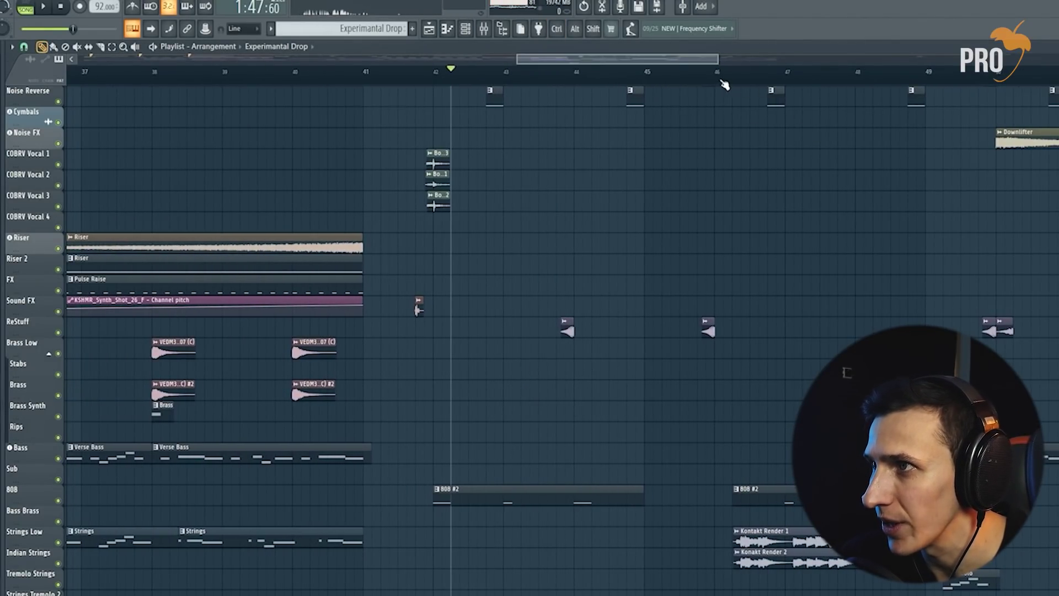
scroll(711, 115, up, 3)
key(space)
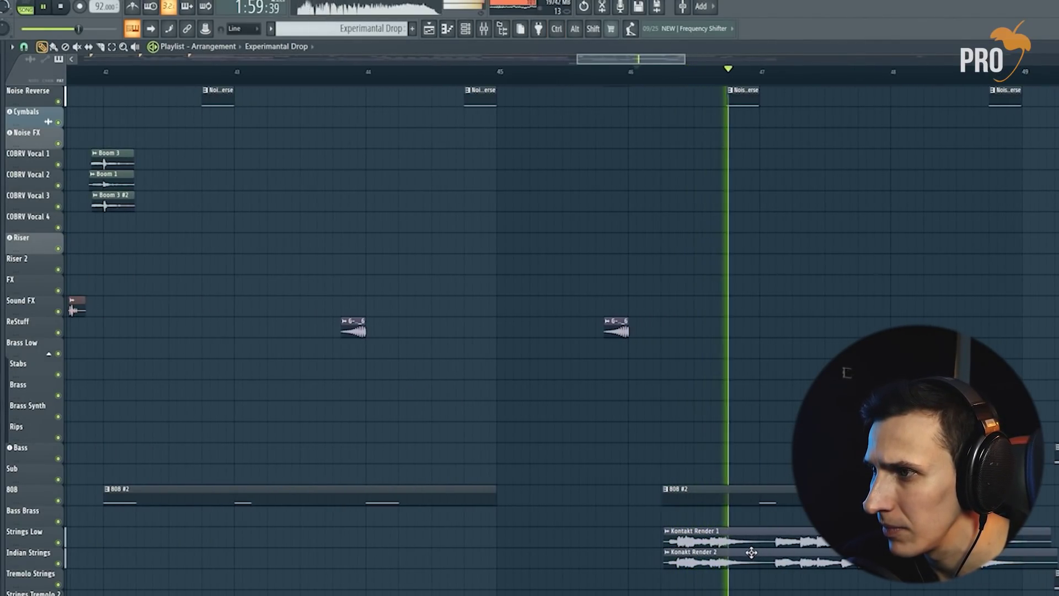
key(space)
- Examine and play the drop's bass notes in the piano roll, and listen to them with the Kontakt Render clips
double_click(705, 542)
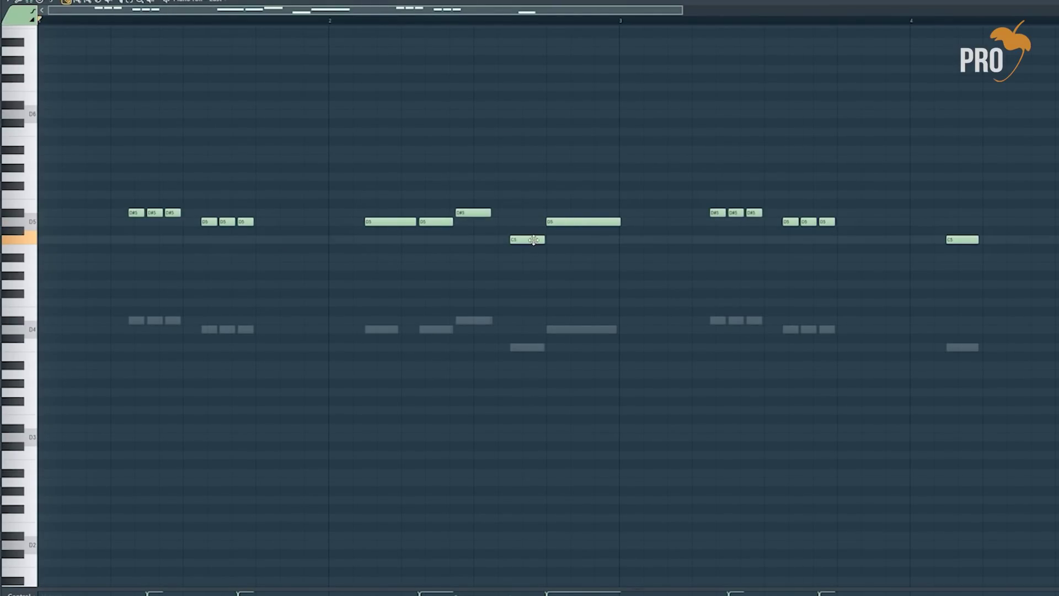
key(space)
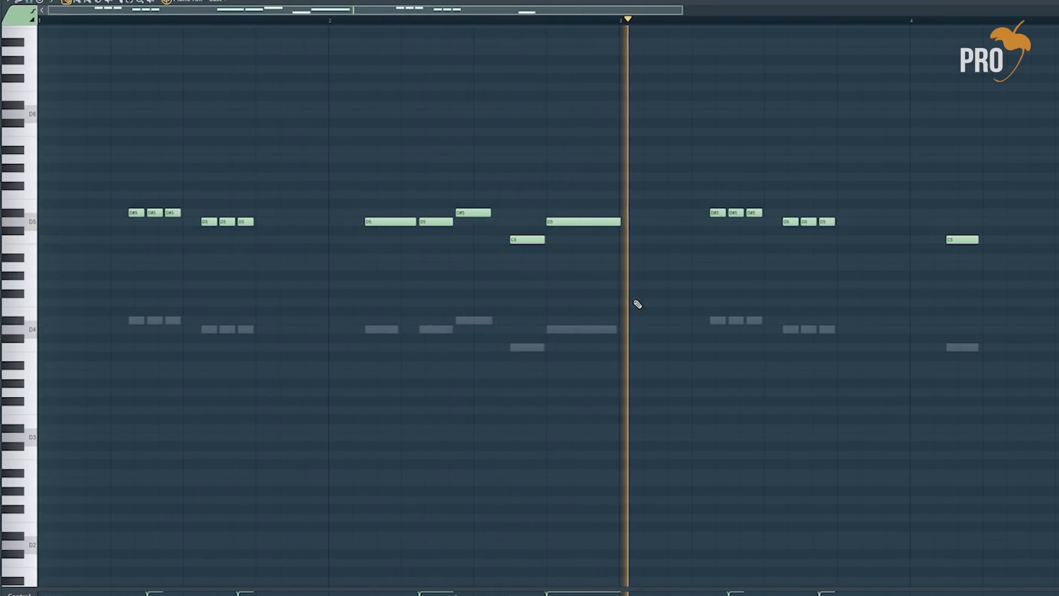
scroll(634, 276, down, 2)
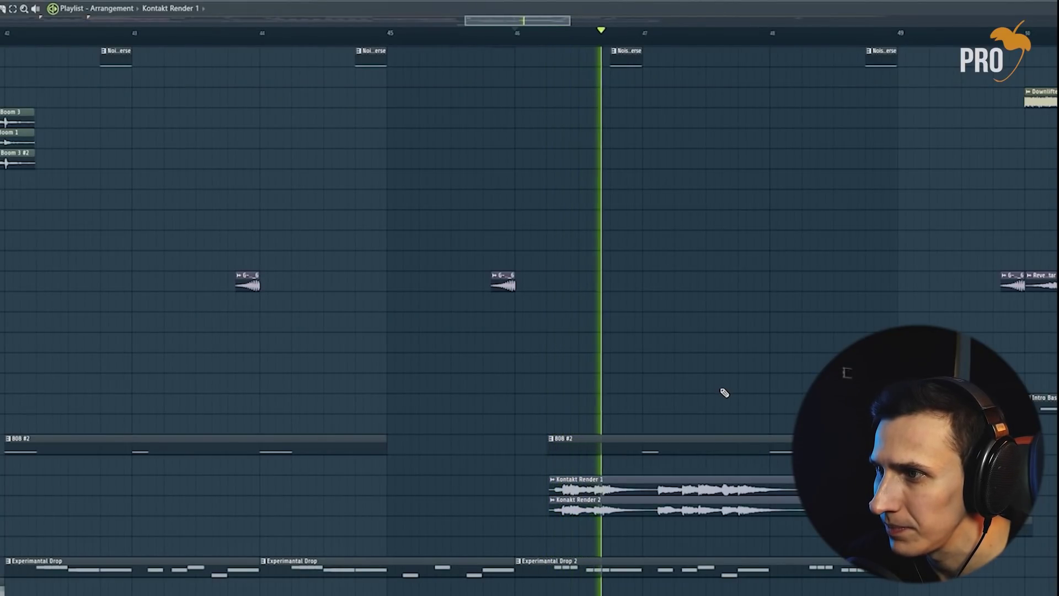
scroll(718, 380, up, 2)
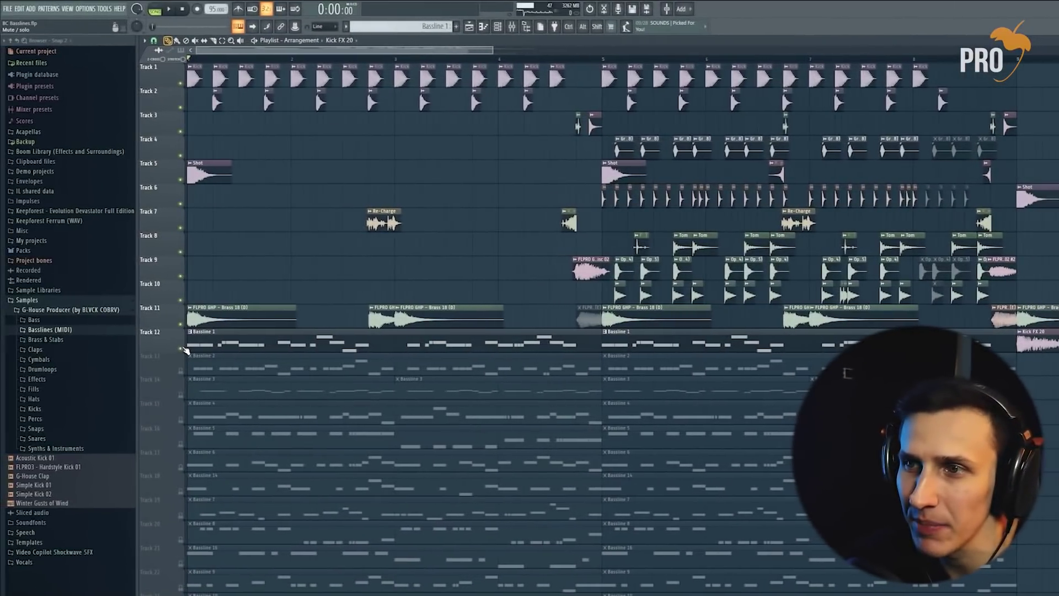
- In the Basslines project, switch the active bassline from Bassline 1 to Bassline 20 on track 31 and open its notes
scroll(203, 364, down, 5)
scroll(245, 357, down, 8)
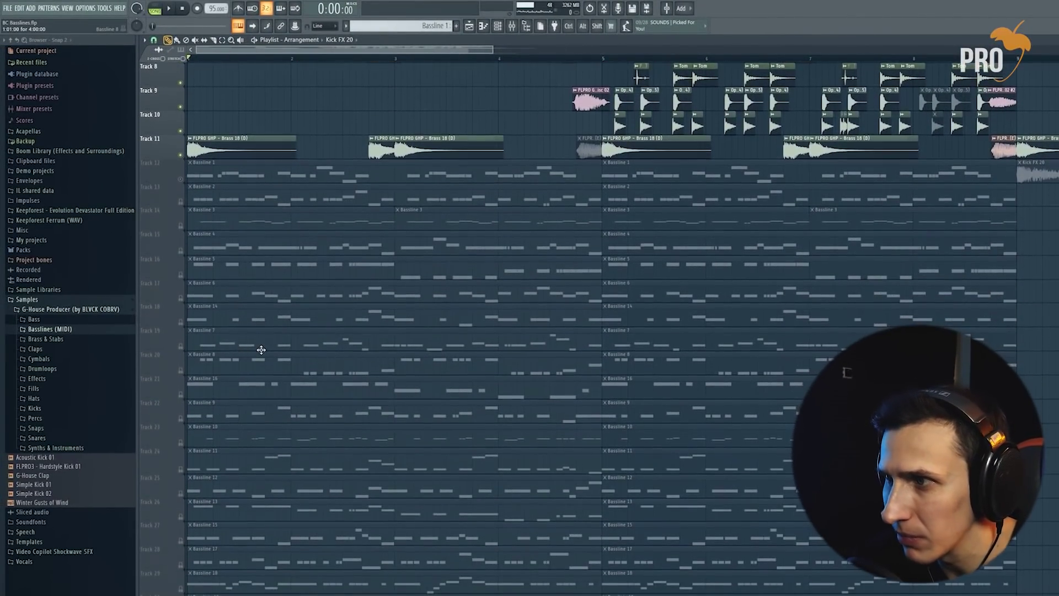
scroll(306, 366, down, 5)
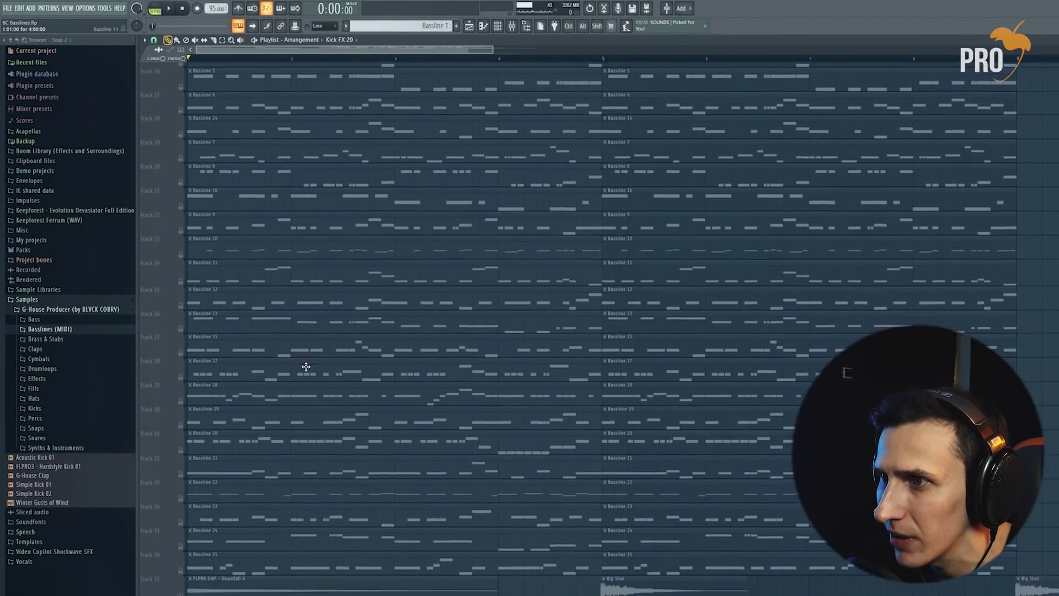
scroll(316, 374, up, 14)
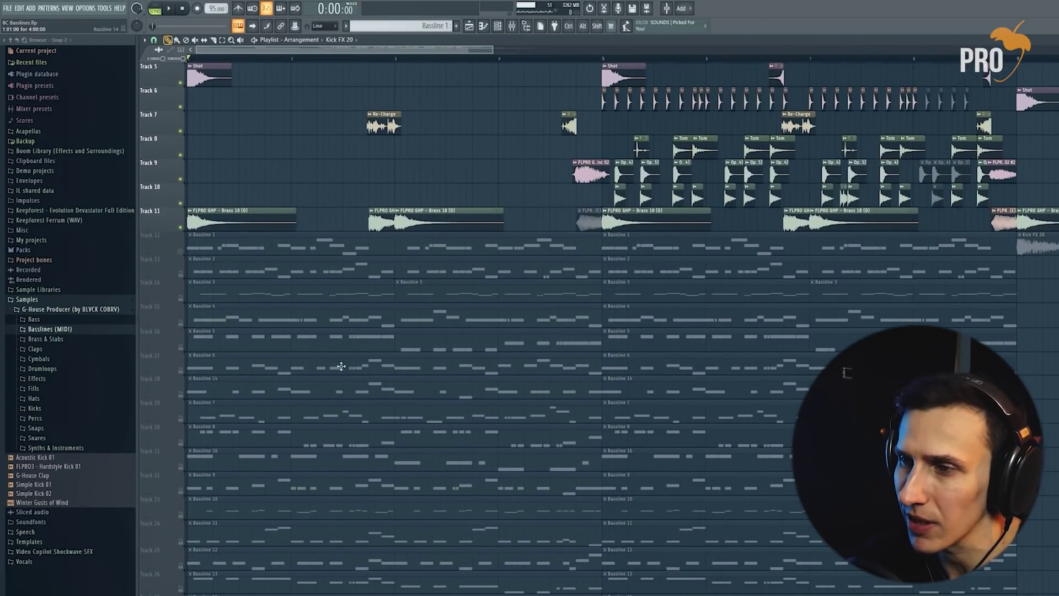
scroll(317, 411, down, 2)
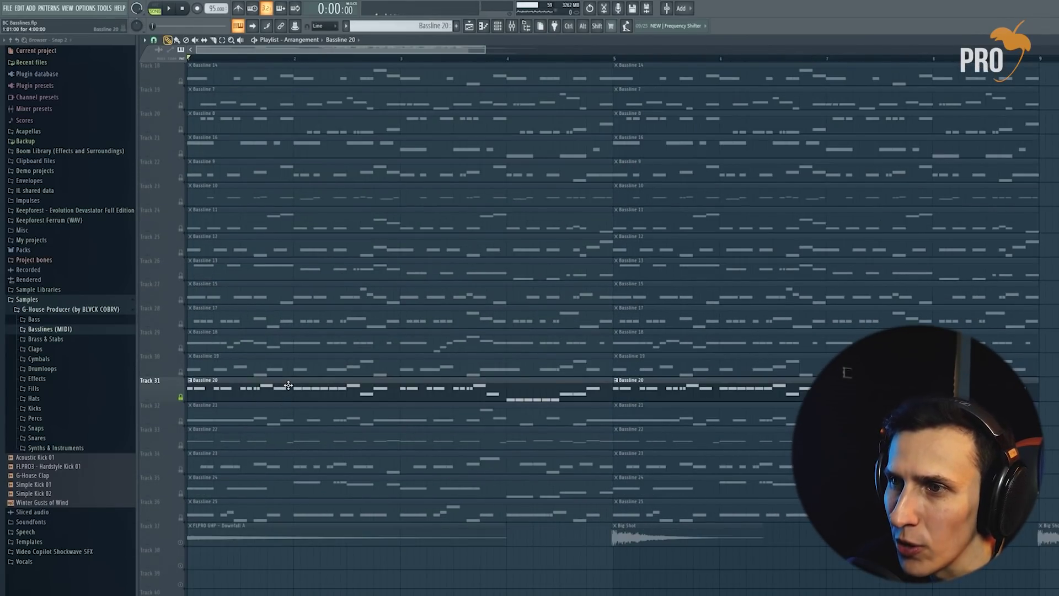
double_click(288, 385)
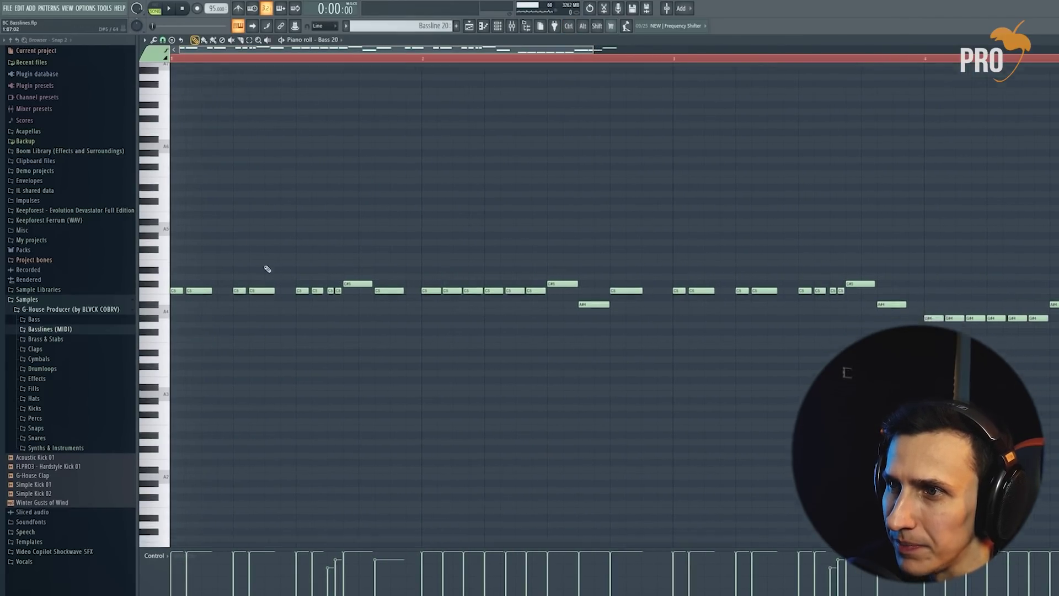
- Select the six repeated C5 notes at the start of bar 2 in Bassline 20 and set the piano roll snap to 1/3 beat
scroll(268, 269, down, 1)
scroll(265, 209, up, 1)
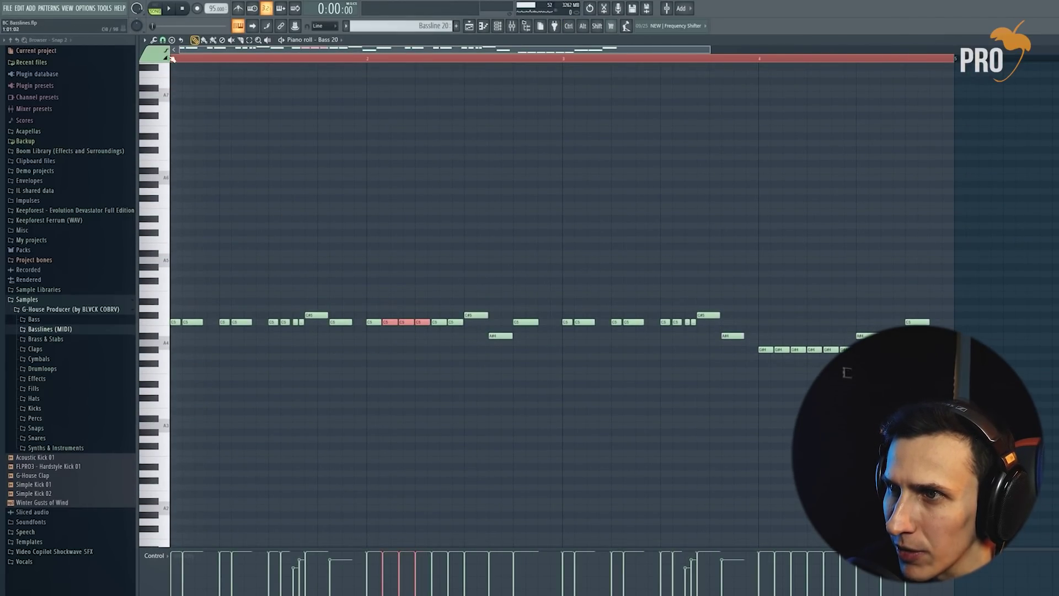
click(163, 40)
click(247, 195)
drag(402, 326, 465, 309)
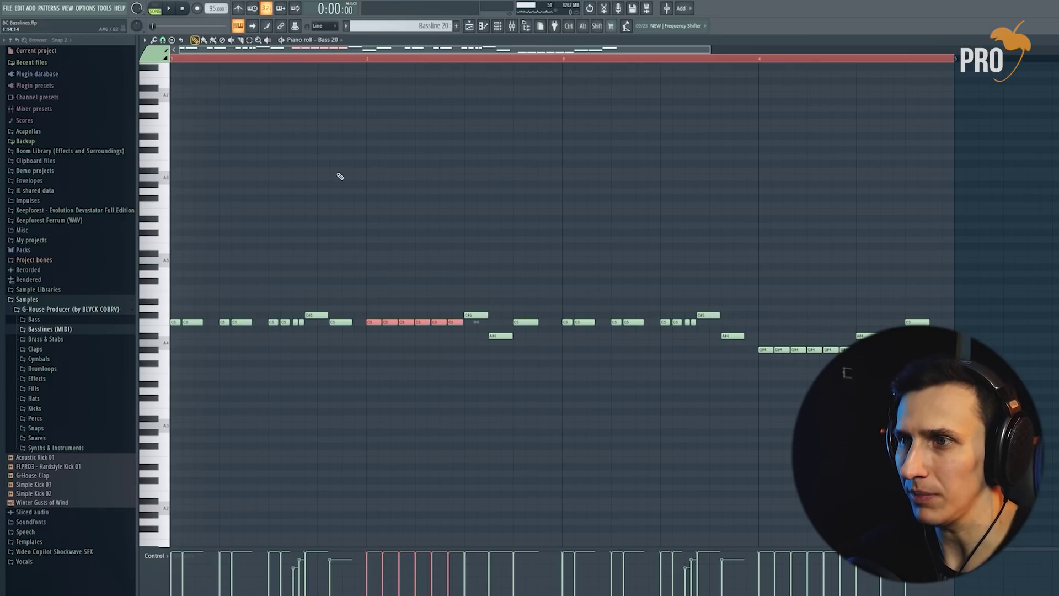
click(163, 40)
click(184, 146)
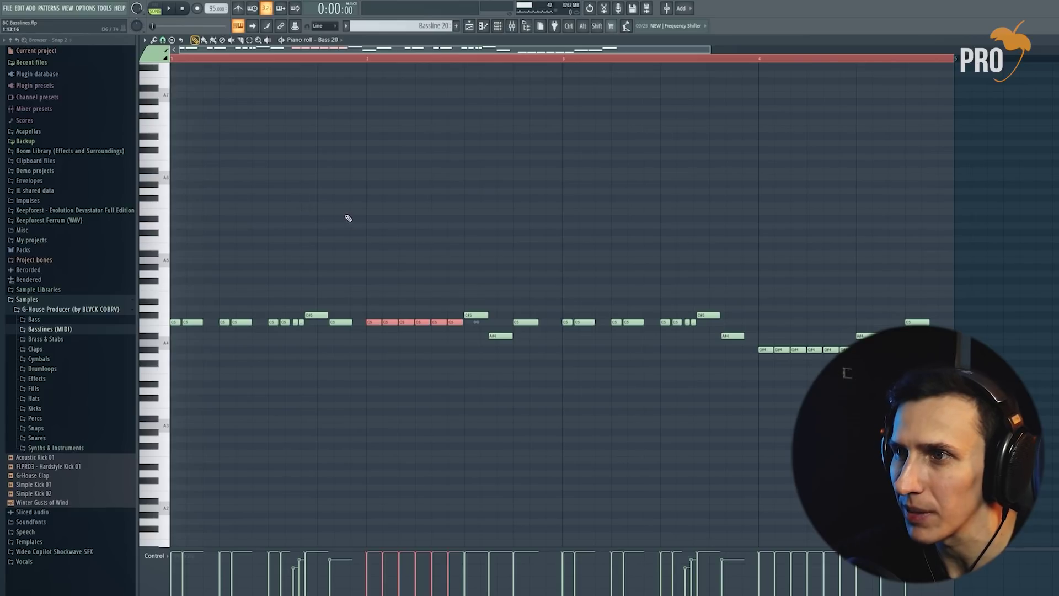
- Review the snap options and the notes of bar 2 in Bassline 20, and listen to the pattern
scroll(345, 300, up, 2)
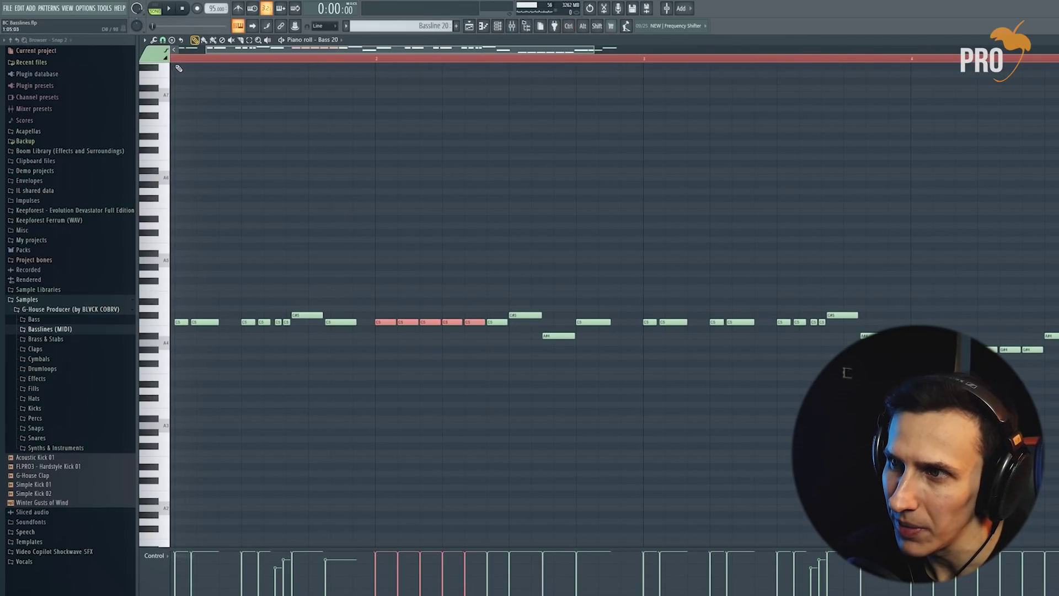
click(163, 40)
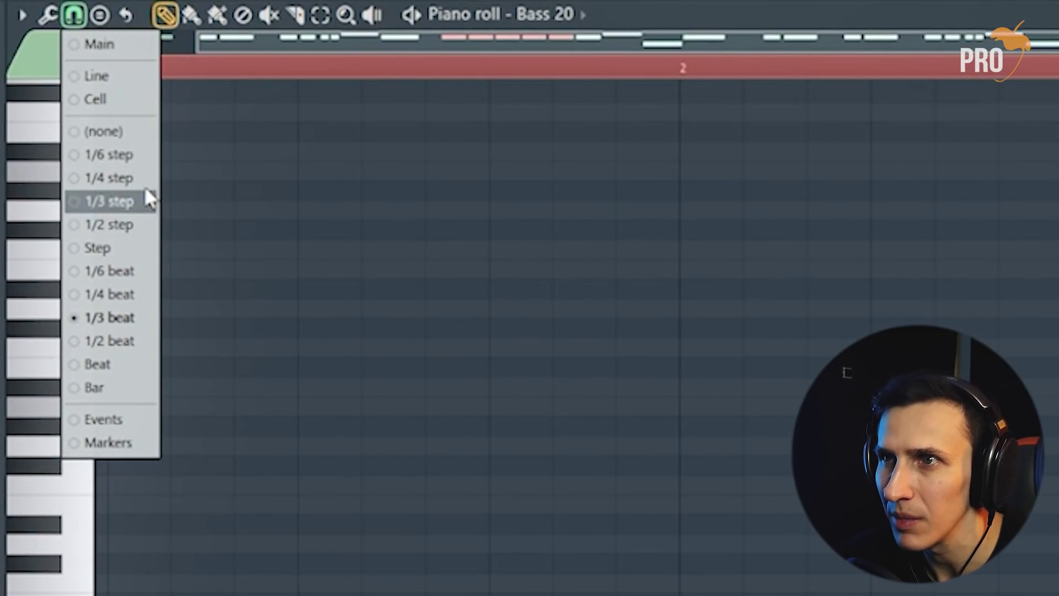
click(442, 309)
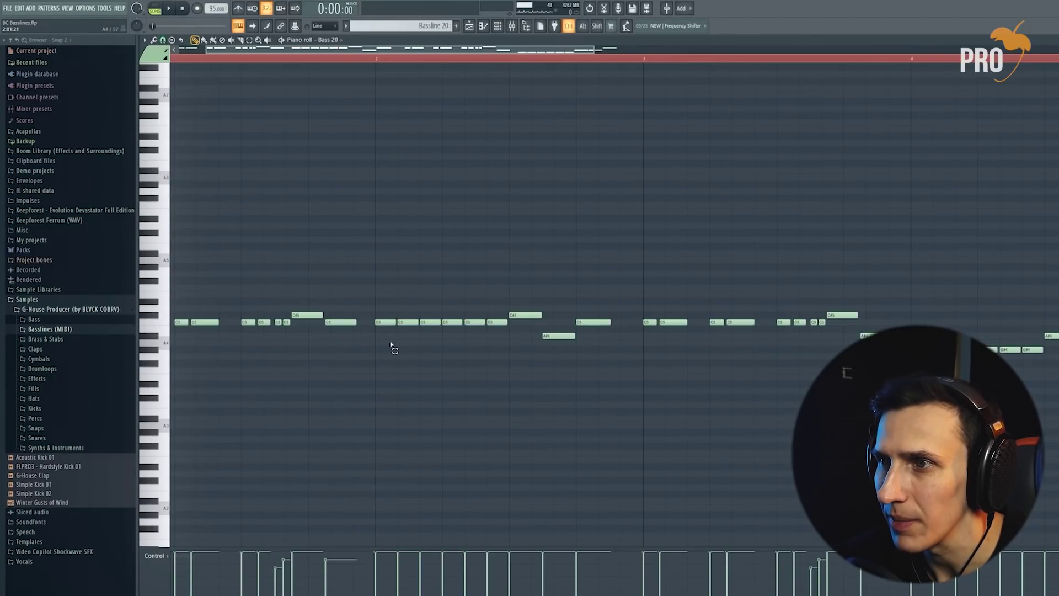
drag(392, 346, 426, 307)
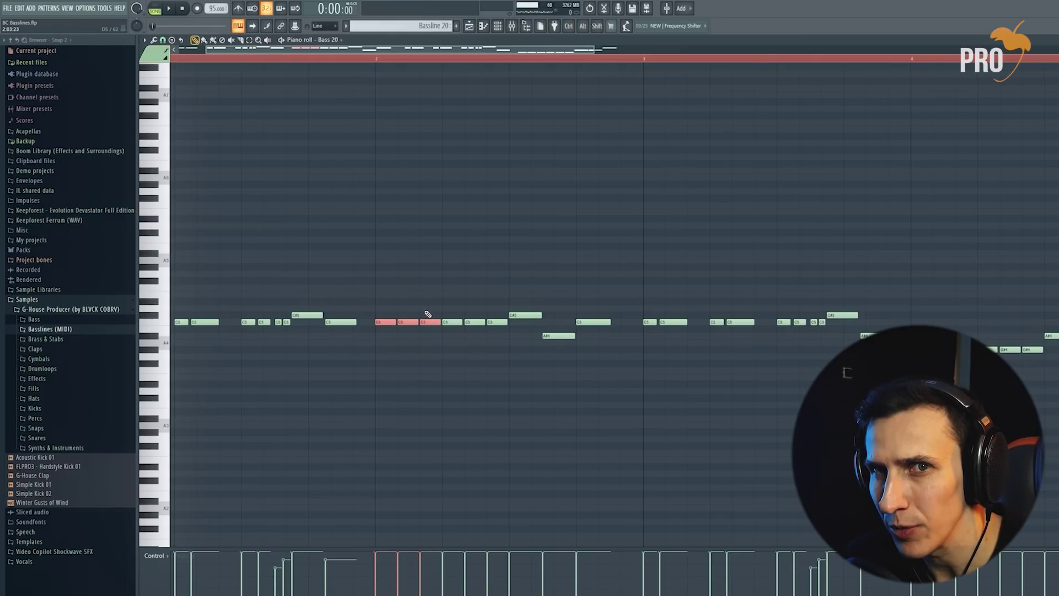
scroll(380, 243, down, 2)
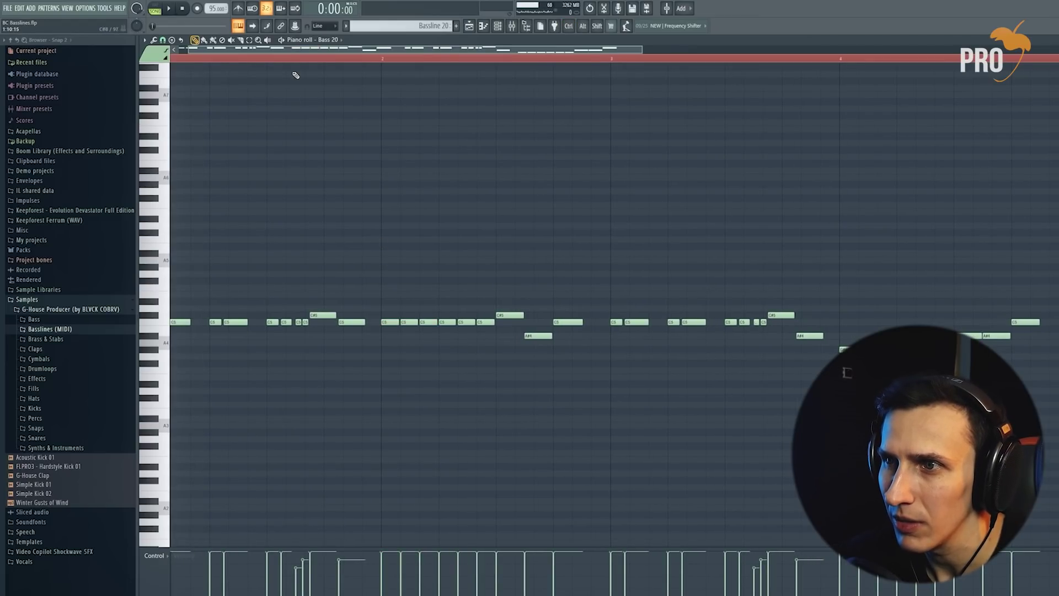
drag(373, 271, 176, 370)
drag(518, 313, 580, 263)
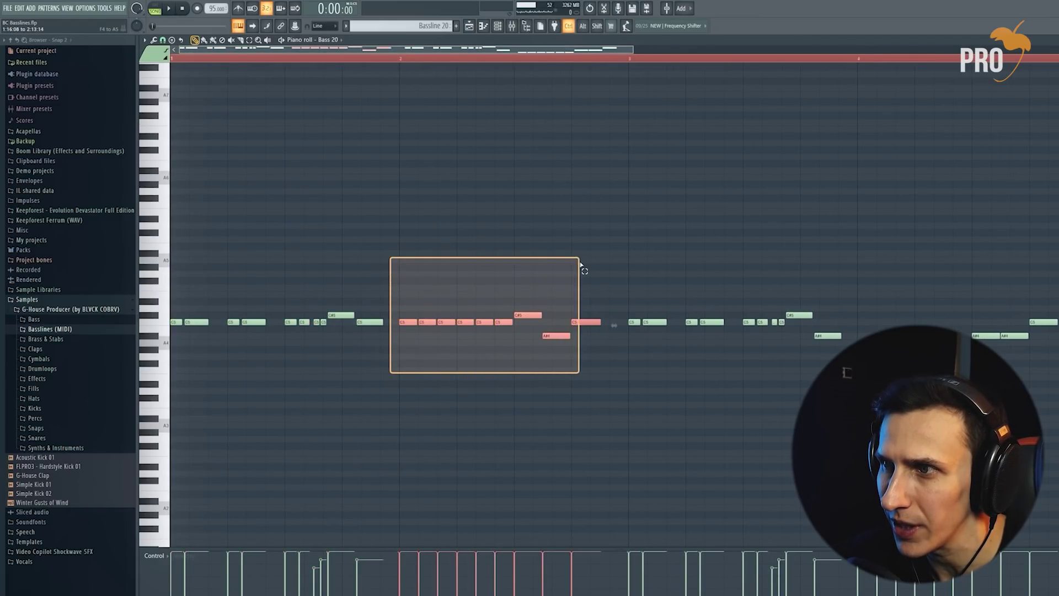
drag(496, 280, 501, 271)
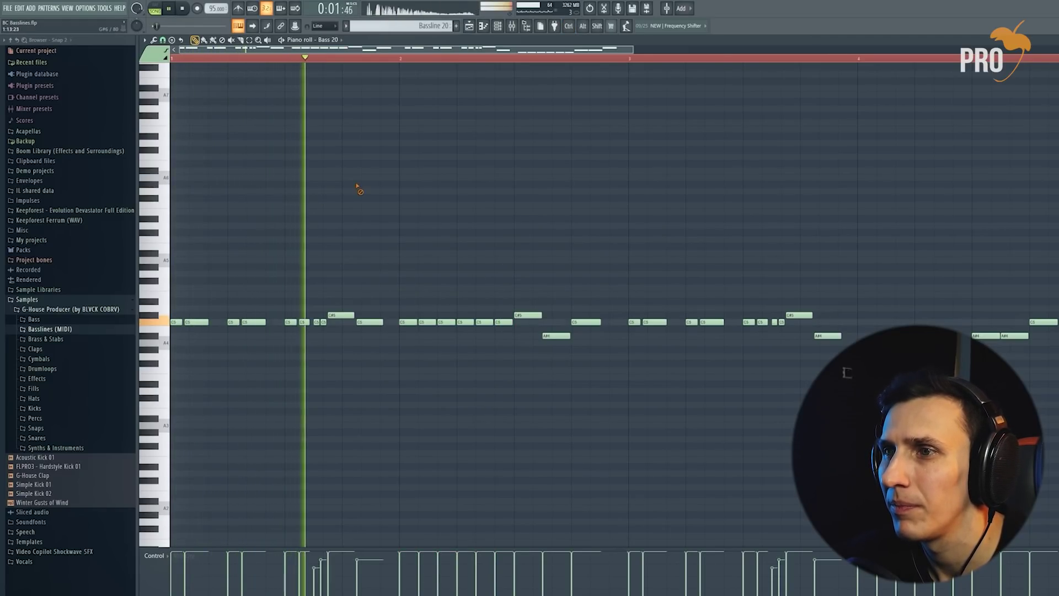
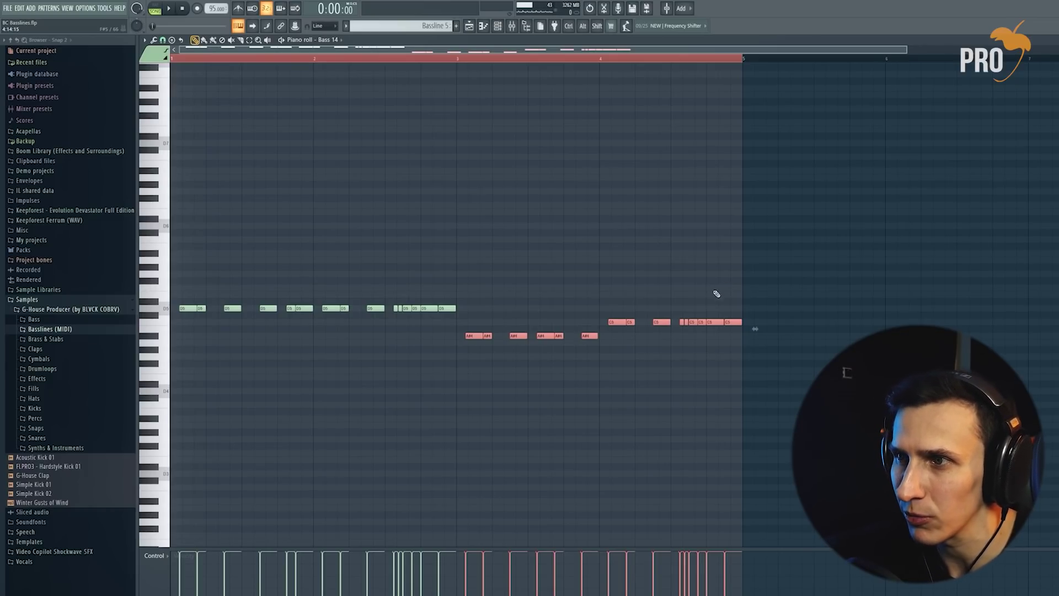
- Examine the notes in bars 3 and 4 of Bassline 5, play the pattern through and stop playback
drag(484, 359, 745, 265)
drag(464, 373, 722, 278)
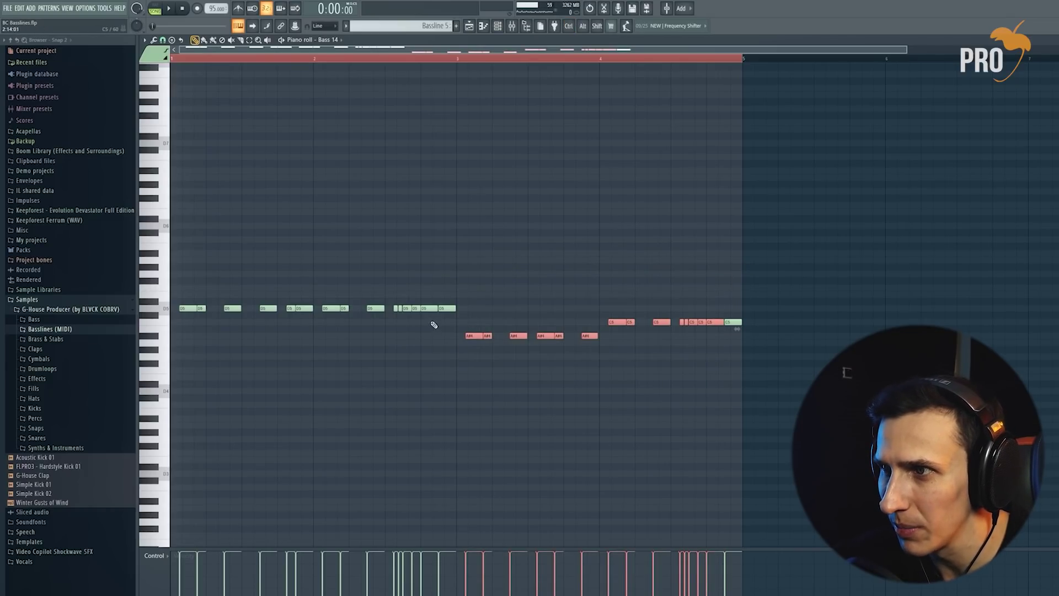
right_click(605, 242)
drag(619, 335, 756, 320)
right_click(657, 252)
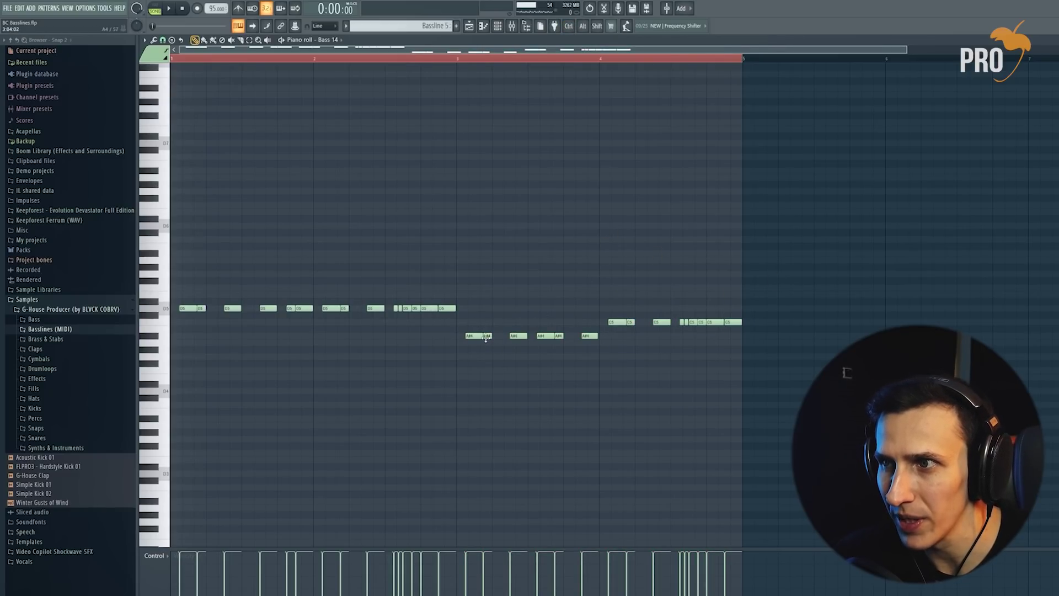
drag(480, 372, 747, 257)
right_click(601, 213)
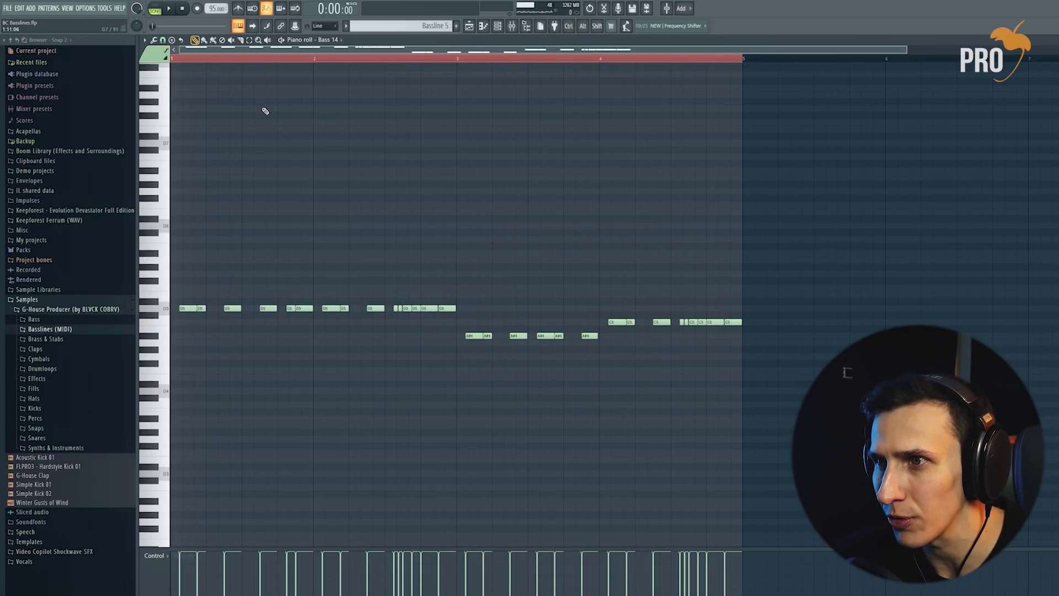
key(space)
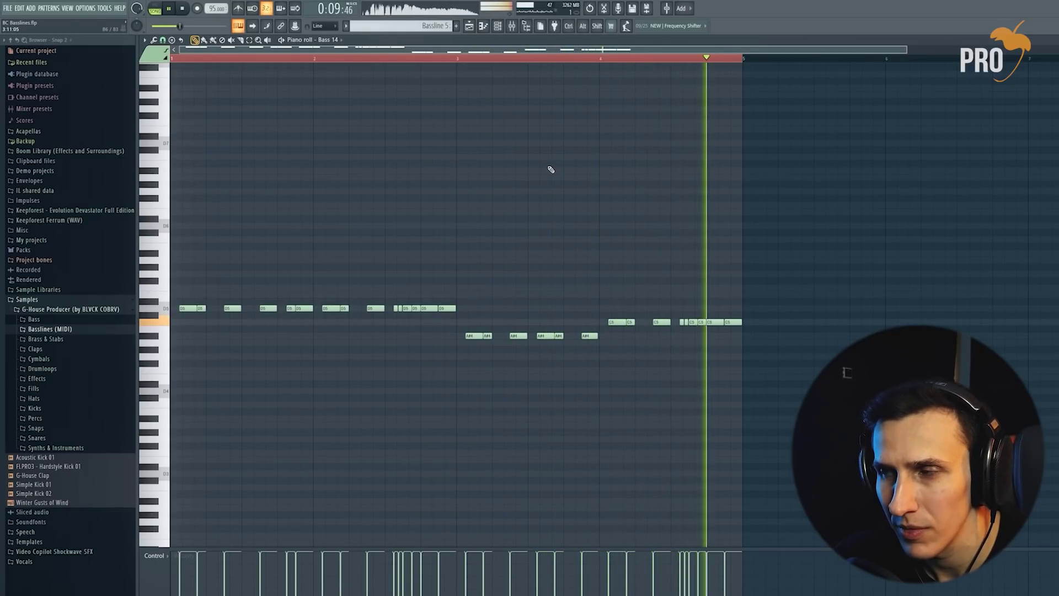
key(space)
- Try a different note per bar in Bassline 5: move bar 2 to A#4, bar 3 to C5 and bar 4 to A4
drag(476, 299, 322, 331)
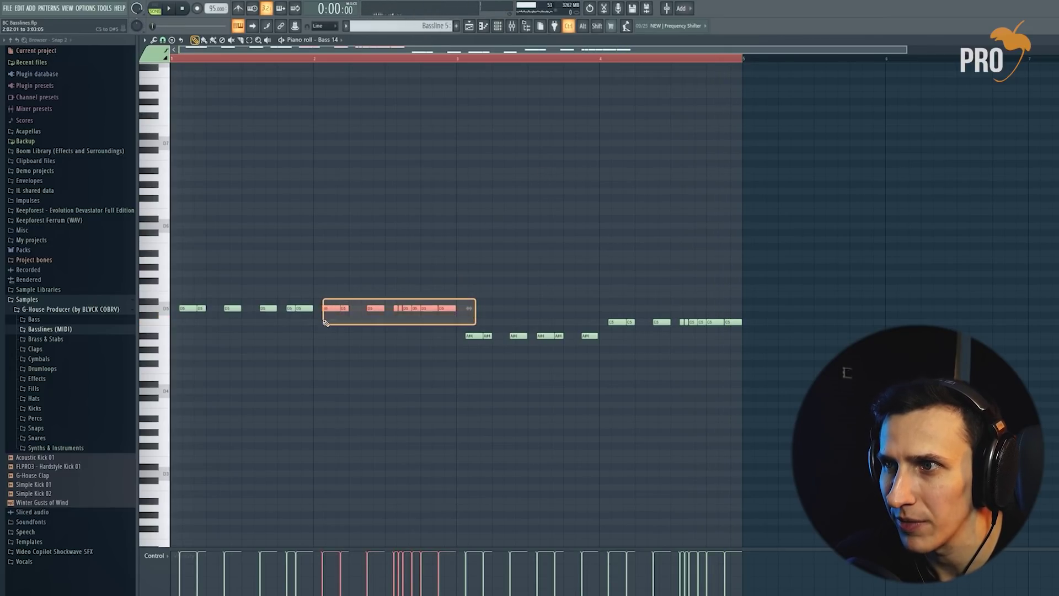
key(shift+Down)
key(shift+Down)
key(shift+Down)
key(shift+Down)
drag(466, 355, 600, 287)
drag(471, 336, 470, 322)
ctrl+drag(622, 340, 729, 302)
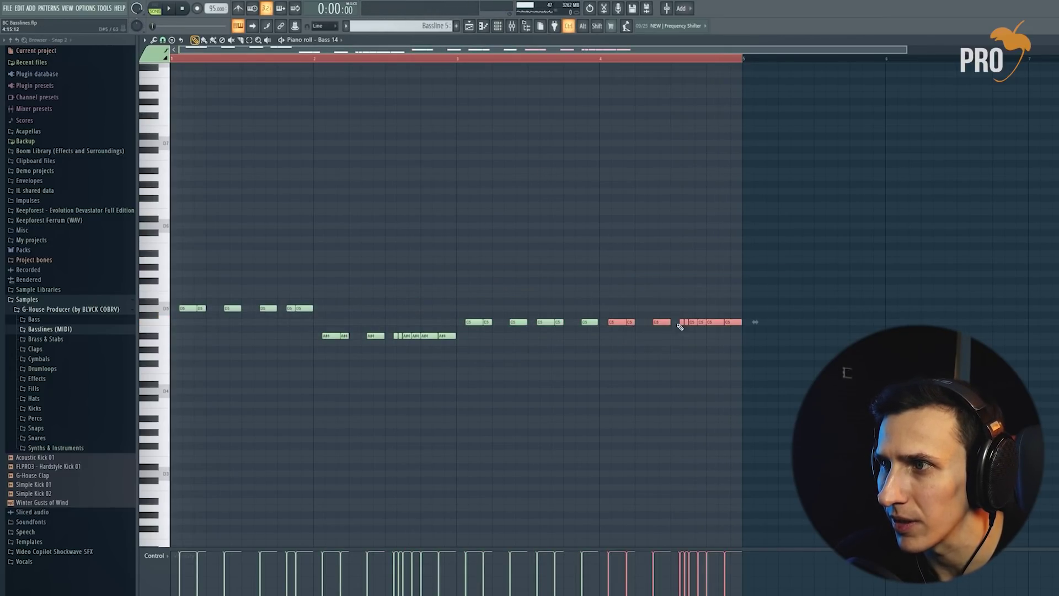
drag(614, 324, 615, 344)
ctrl+click(528, 260)
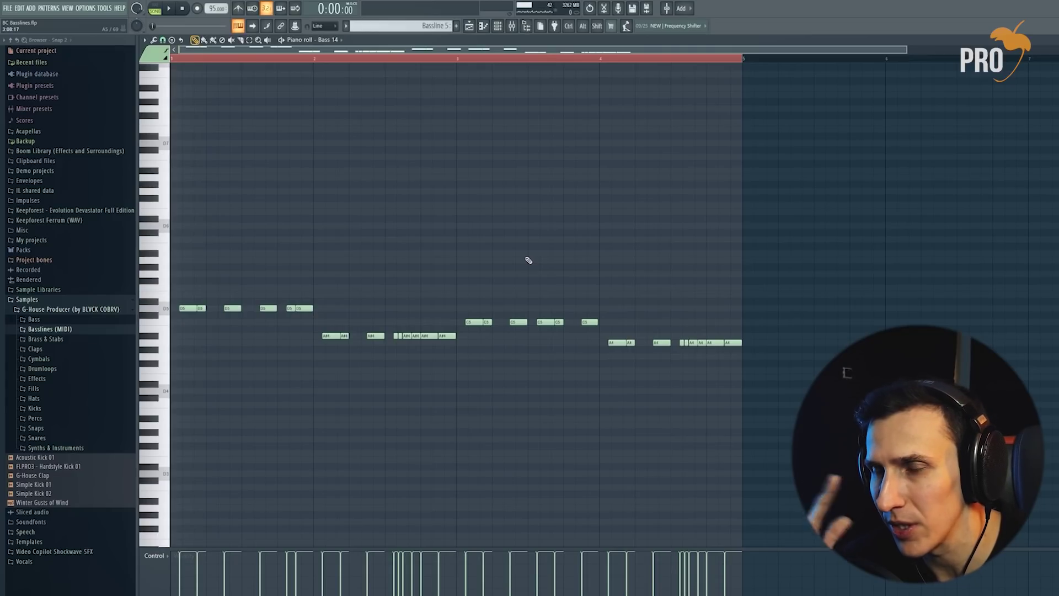
- Listen to the version of Bassline 5 that changes note in every bar
key(space)
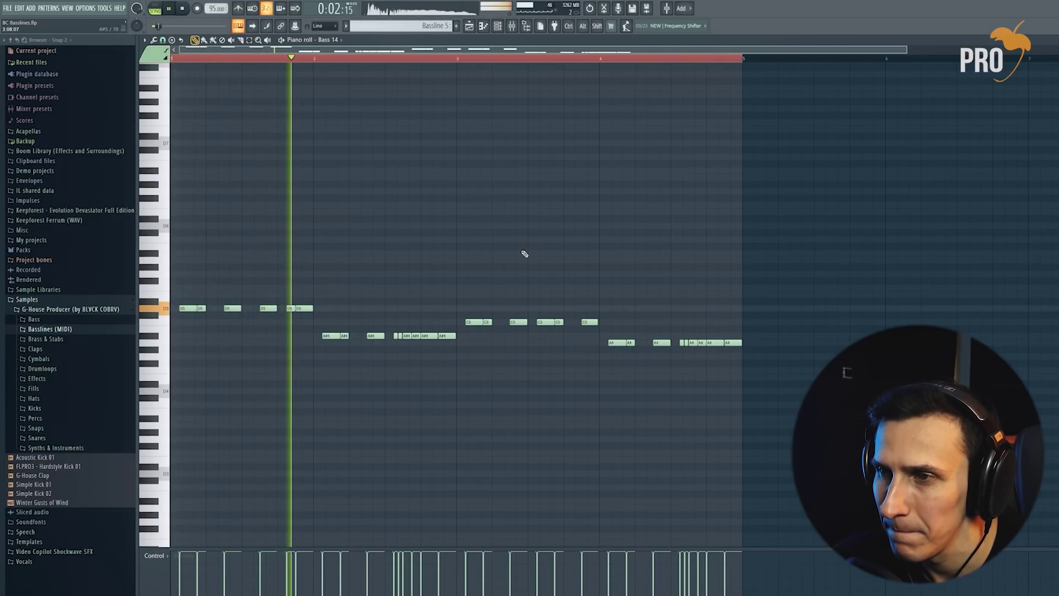
ctrl+drag(331, 360, 589, 289)
ctrl+click(480, 285)
ctrl+click(600, 250)
- Stop playback and move the notes back in Bassline 5: bar 2 to D5, bar 3 to A#4 and bar 4 to C5
ctrl+drag(324, 361, 449, 322)
key(space)
drag(333, 338, 333, 311)
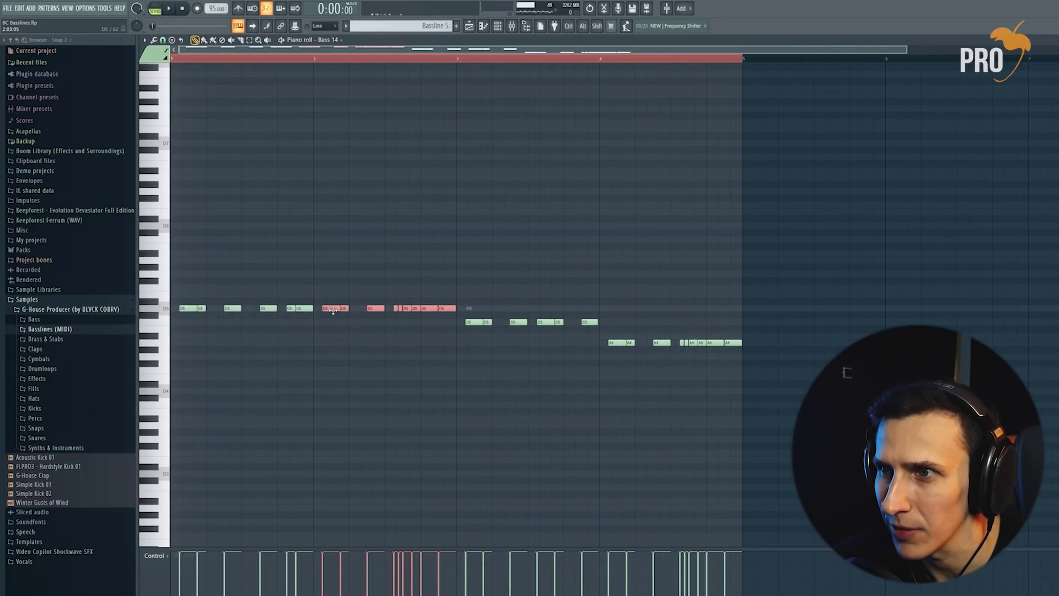
drag(478, 330, 478, 344)
click(624, 348)
drag(624, 348, 620, 320)
- Examine the D5 notes held over bars 1 and 2 against the notes in bars 3 and 4
click(441, 307)
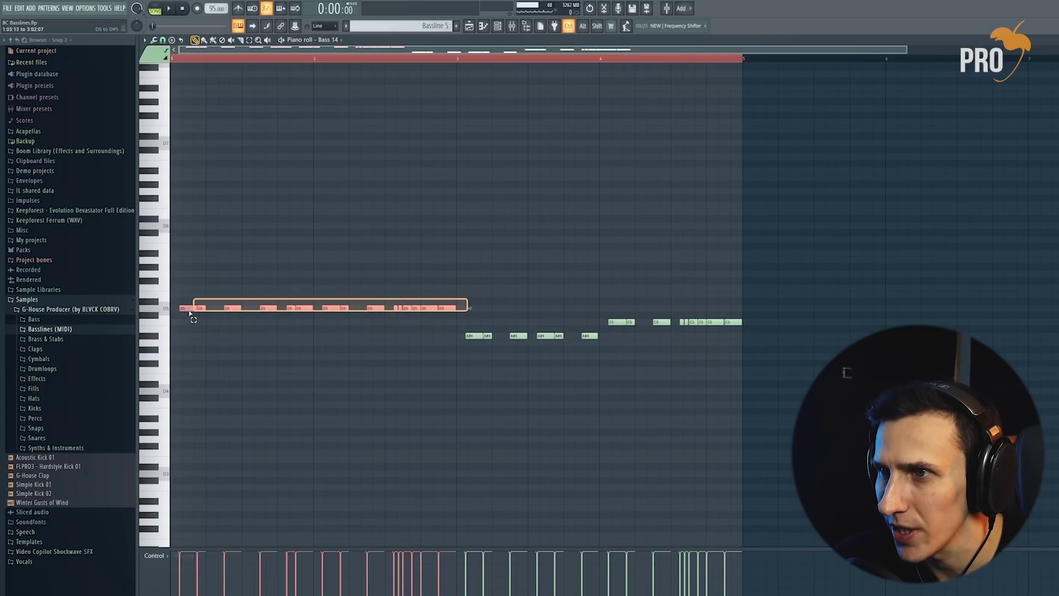
scroll(603, 312, down, 2)
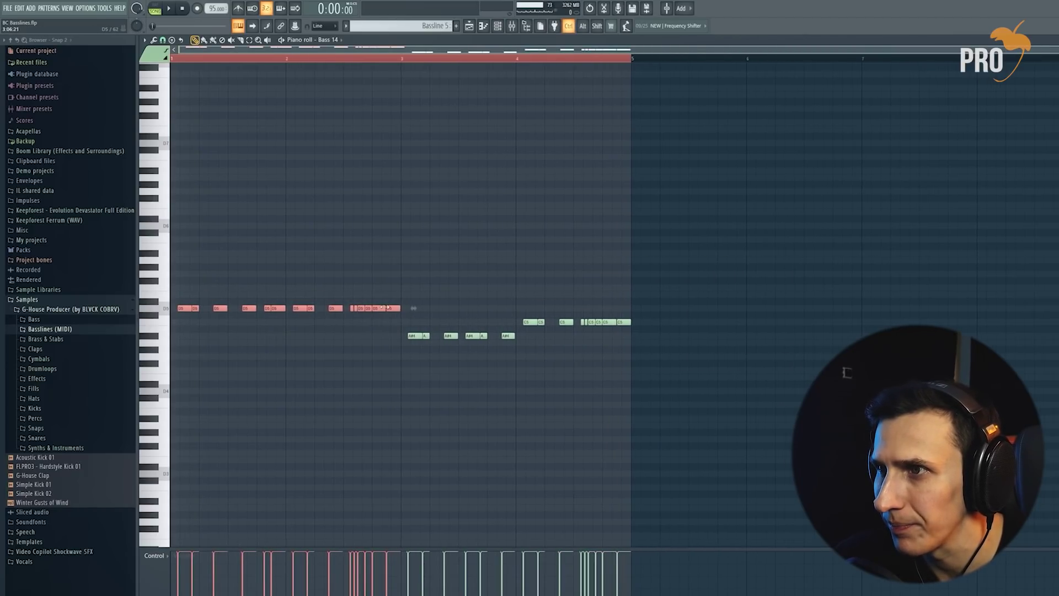
click(503, 336)
right_click(754, 239)
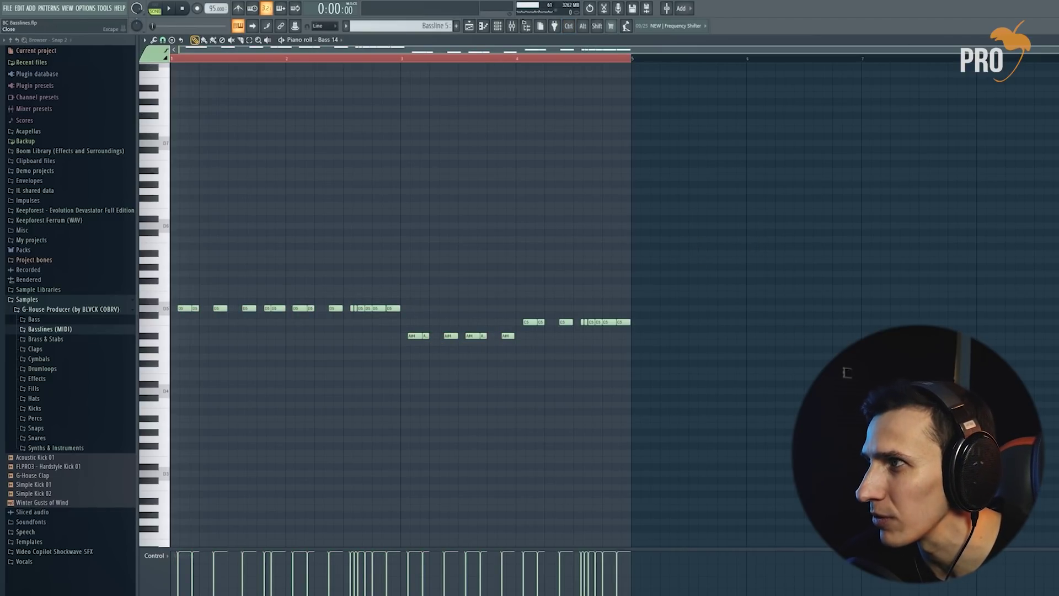
- In the playlist, switch the active bassline from Bassline 5 to Bassline 16 on track 21 and open its notes
key(F5)
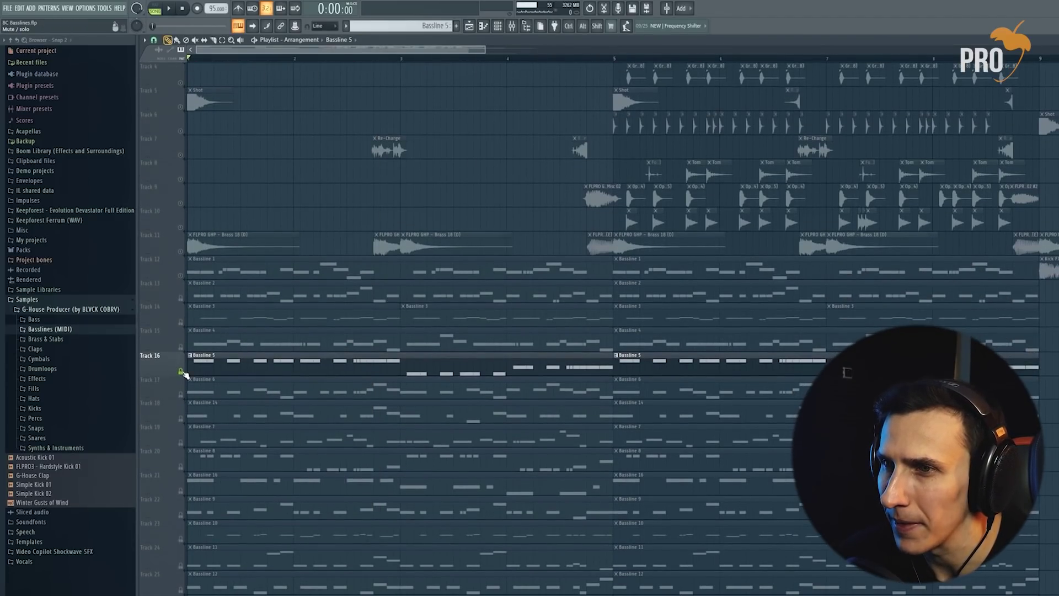
scroll(193, 379, down, 4)
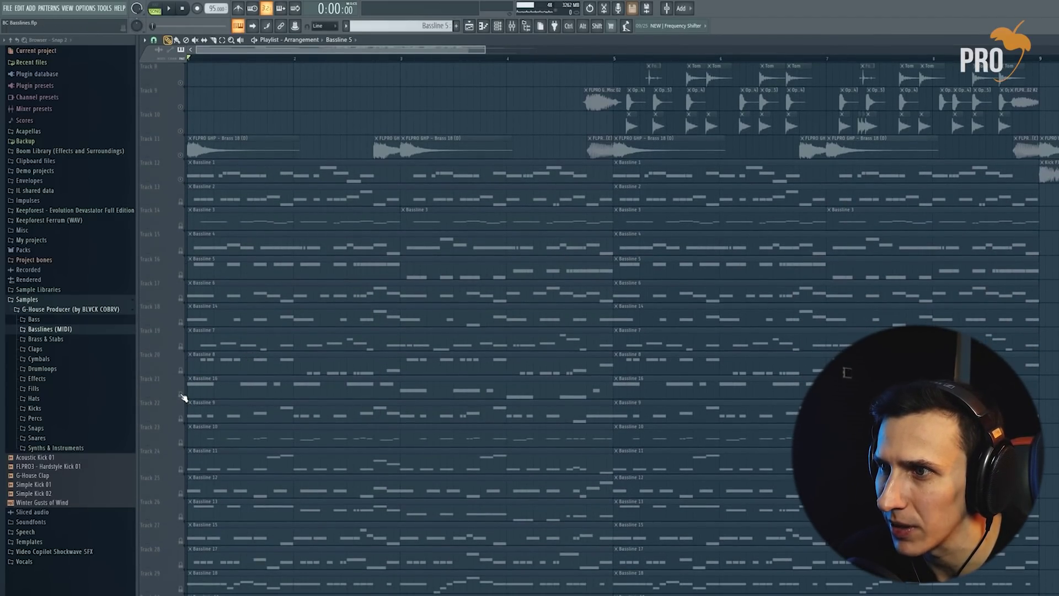
double_click(189, 389)
- Set the root note of the piano roll's scale highlighting to A#, with the Minor Natural (Aeolian) scale
click(145, 39)
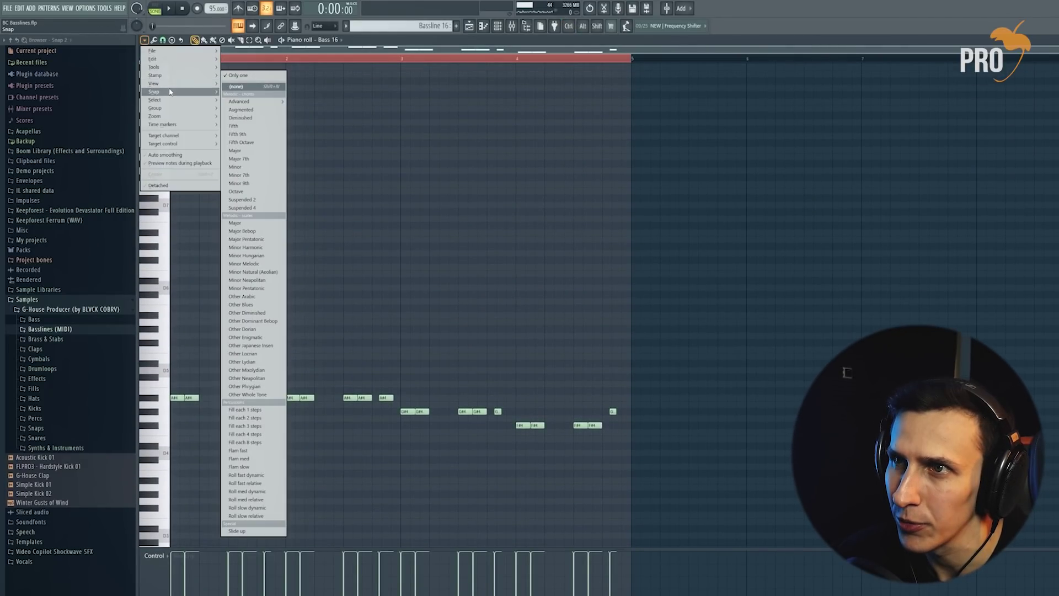
mouse_move(154, 84)
mouse_move(260, 201)
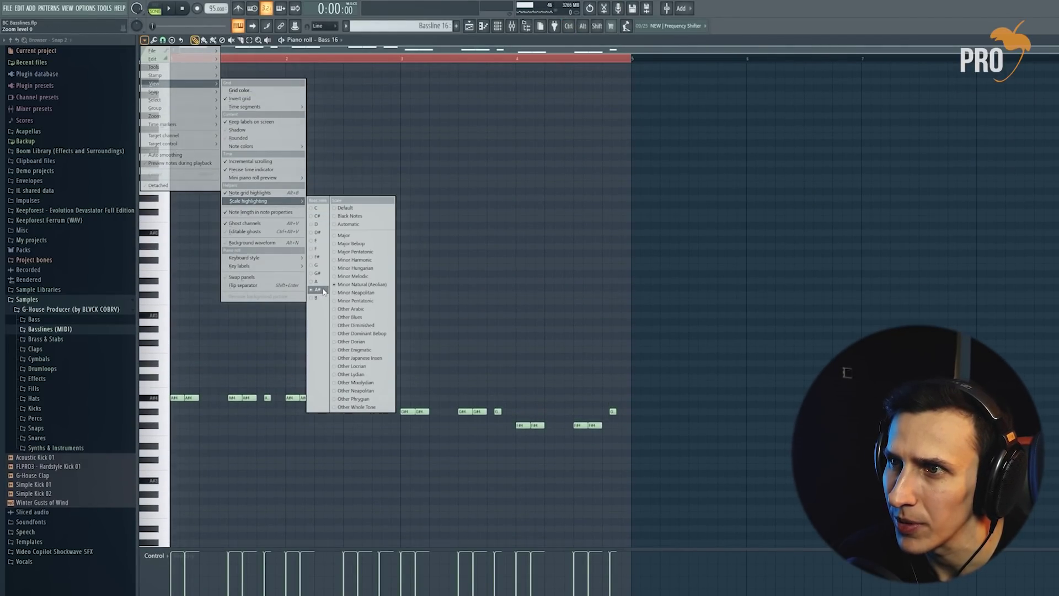
click(317, 290)
- Listen to Bassline 16, stop playback and return to the playlist
key(space)
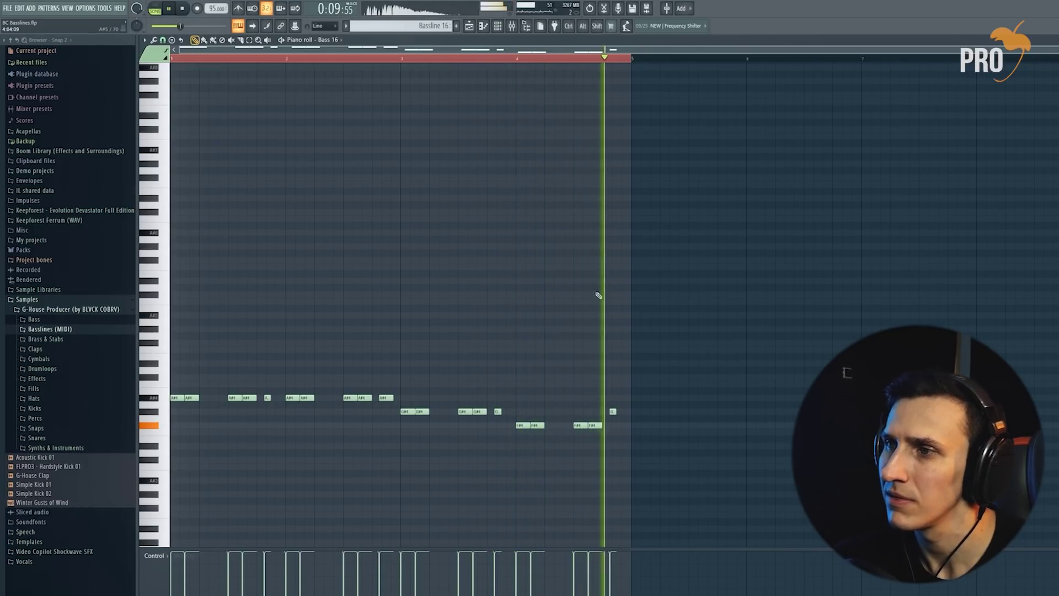
key(space)
key(Escape)
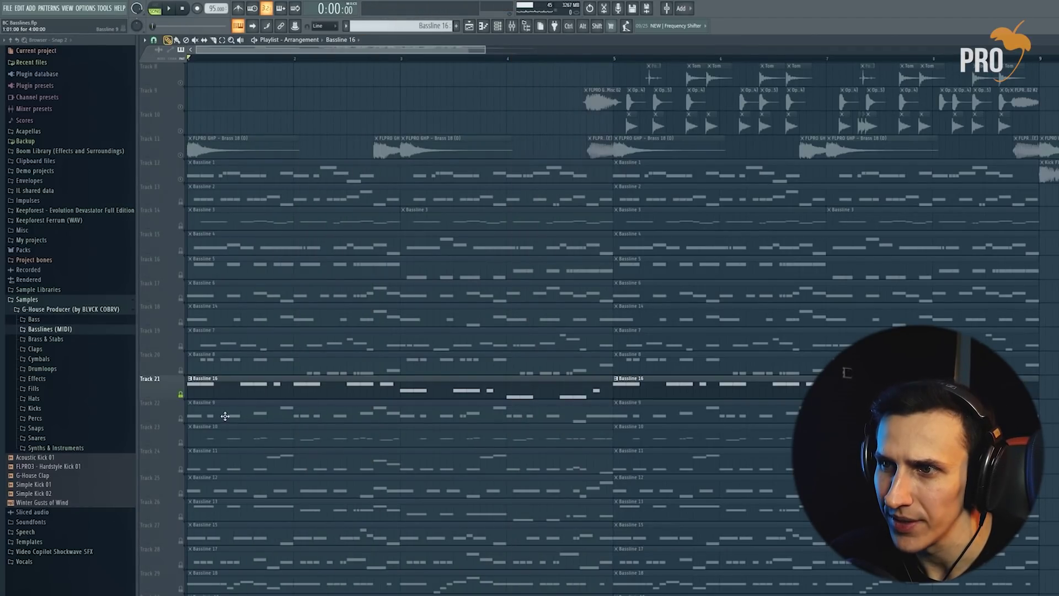
- Look through the bassline tracks in the playlist and open the notes of Bassline 24
scroll(229, 399, down, 2)
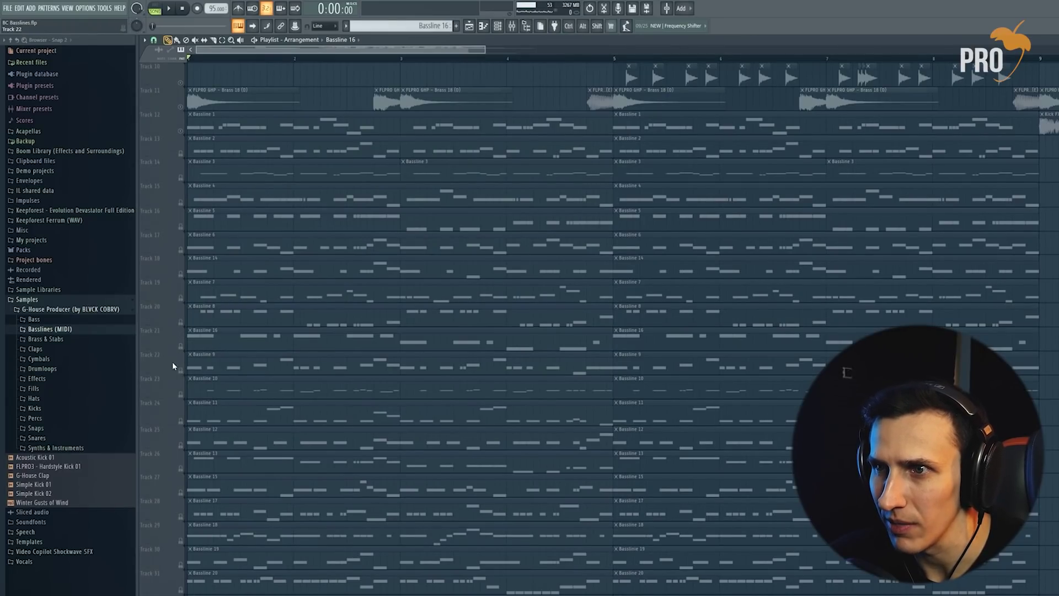
scroll(231, 370, down, 4)
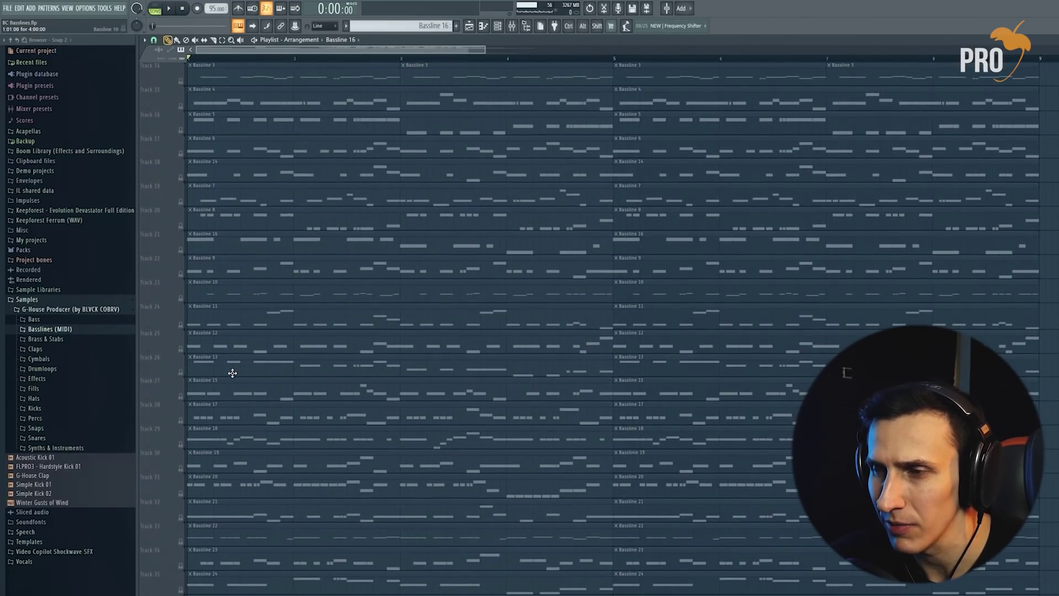
scroll(213, 324, down, 3)
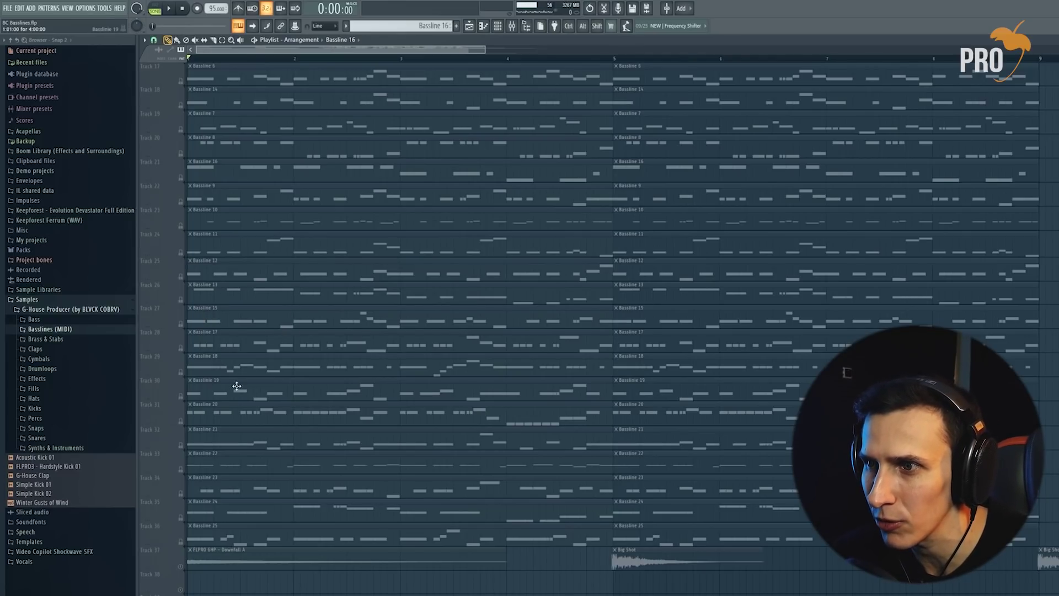
scroll(343, 351, up, 3)
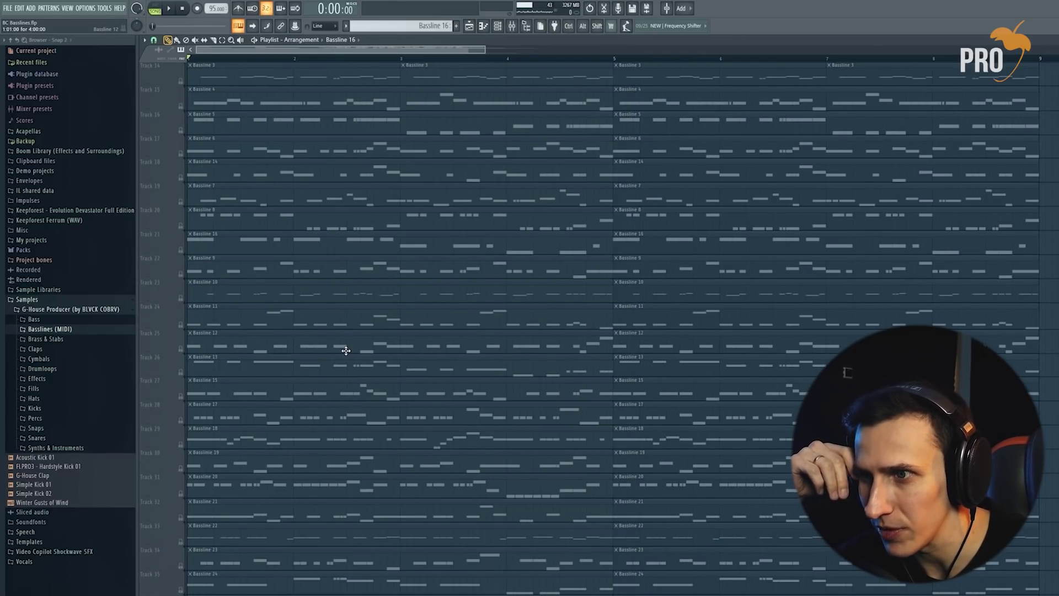
scroll(496, 331, down, 3)
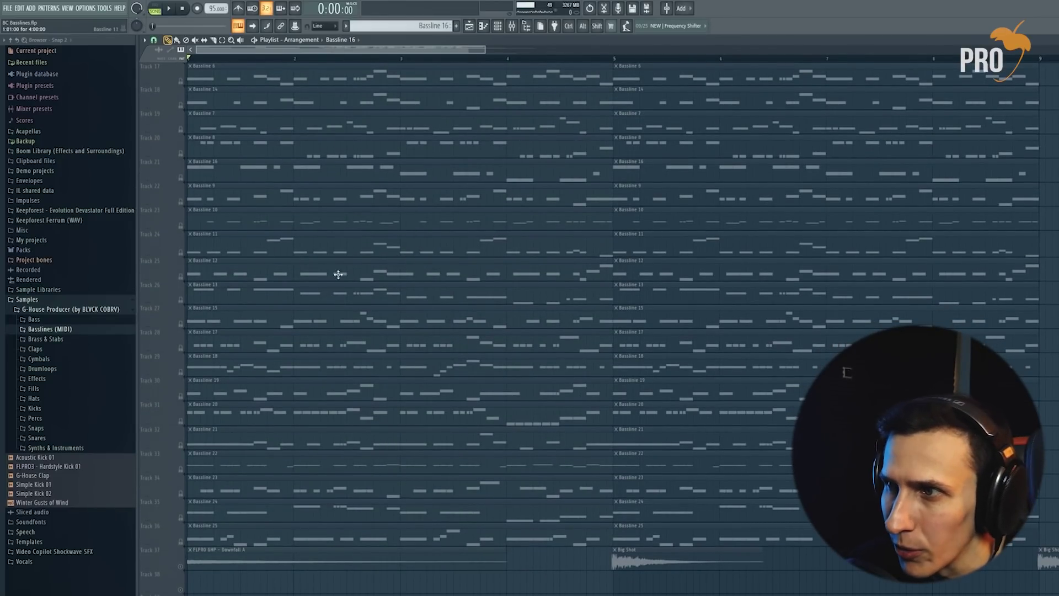
click(177, 325)
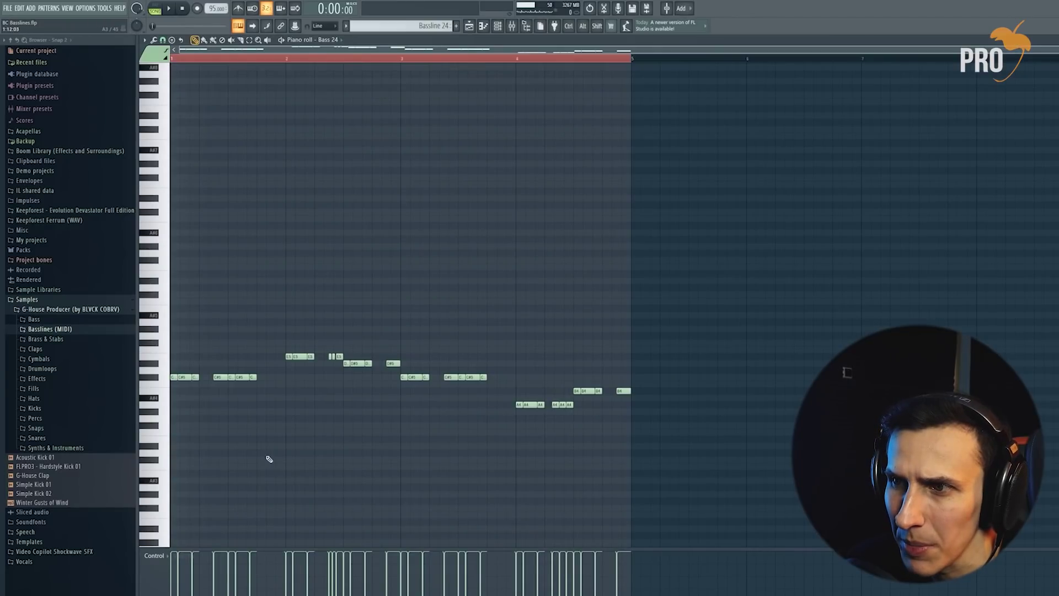
- Listen to Bassline 24, stop playback and briefly select the notes in the second bar
key(space)
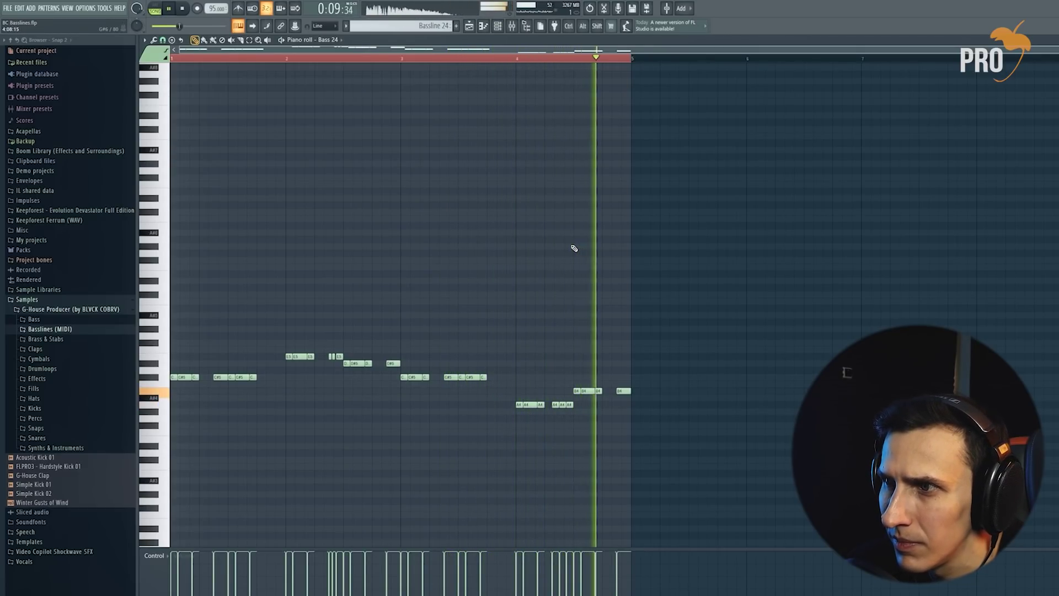
key(space)
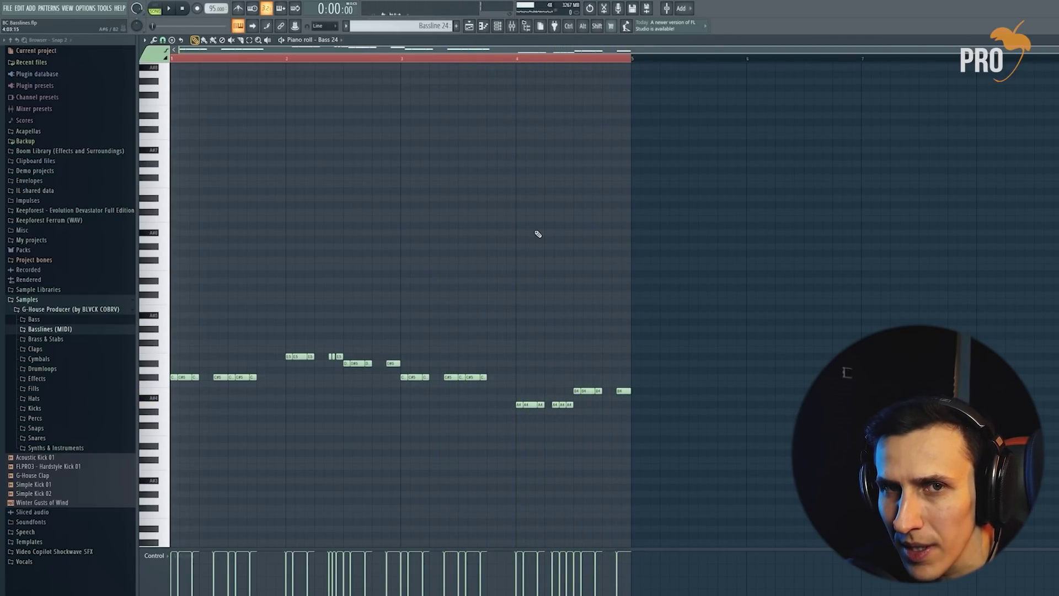
drag(286, 381, 404, 327)
click(499, 326)
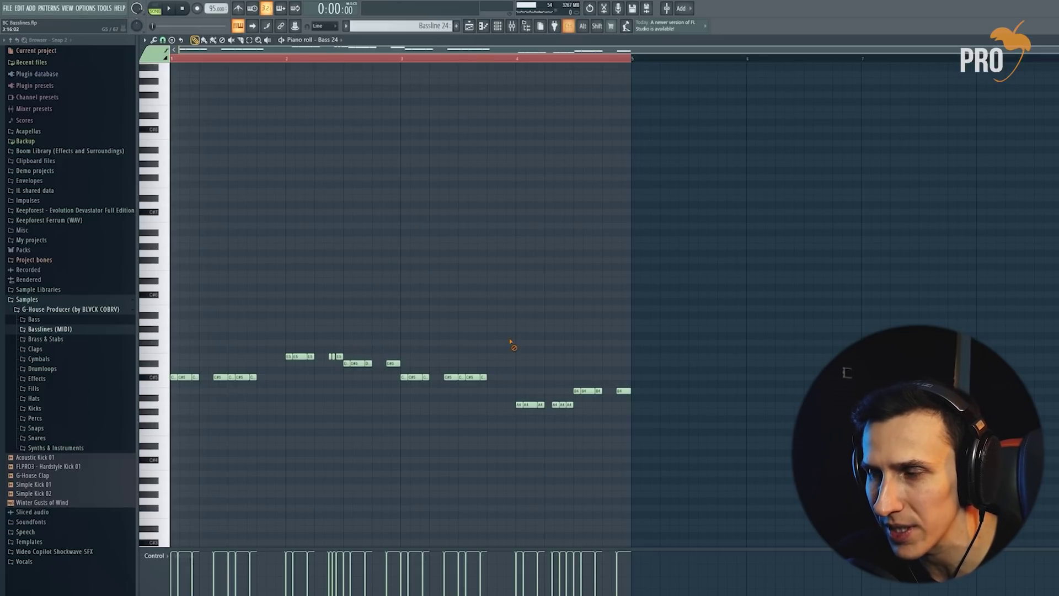
- Examine the note changes in Bassline 24 by selecting the whole pattern and the second-bar notes, and clear the selection
drag(191, 448, 670, 238)
click(485, 258)
drag(397, 346, 408, 307)
click(376, 336)
drag(275, 374, 402, 325)
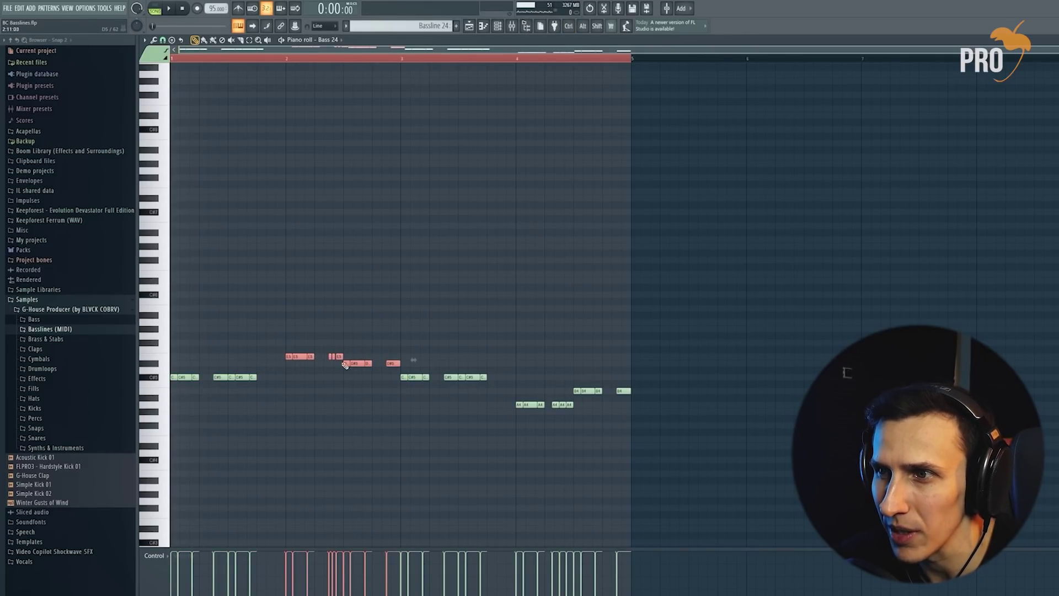
drag(279, 372, 160, 382)
ctrl+click(270, 300)
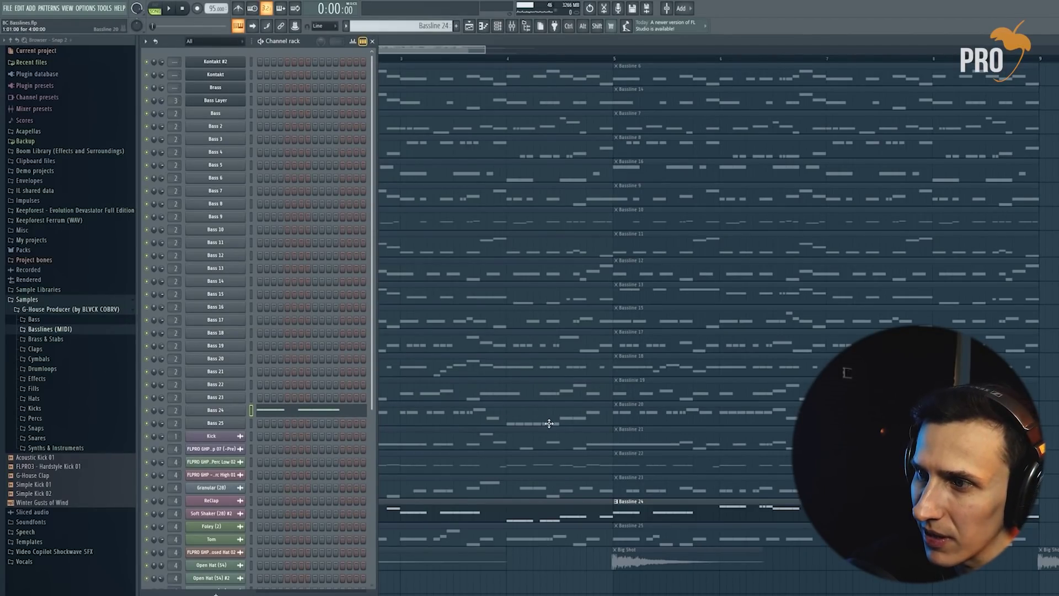
- Return to the upper playlist tracks and look into the Basslines (MIDI) folder of the G-House Producer sample pack
scroll(806, 464, up, 10)
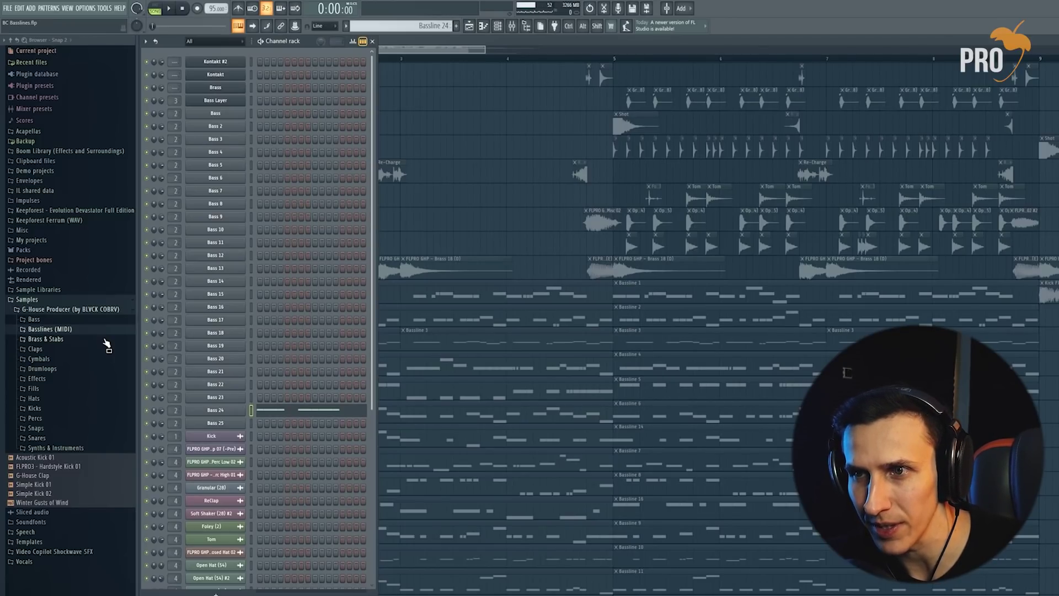
click(82, 330)
click(76, 330)
click(75, 330)
click(76, 330)
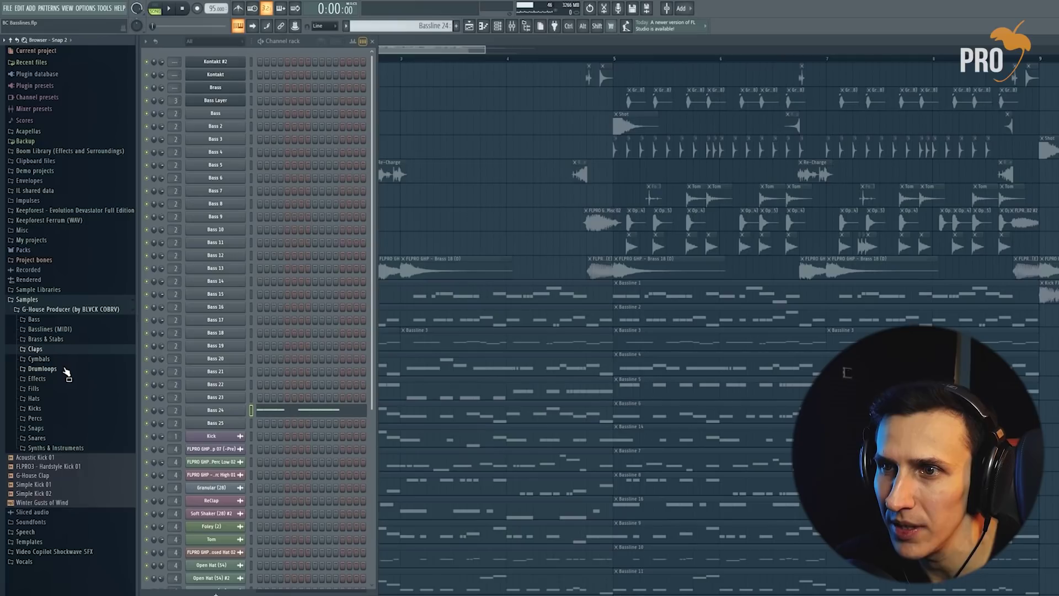
- Open the Kicks folder of the sample pack, close it, and audition Bass Form 02 and 03 from the Bass folder
click(57, 412)
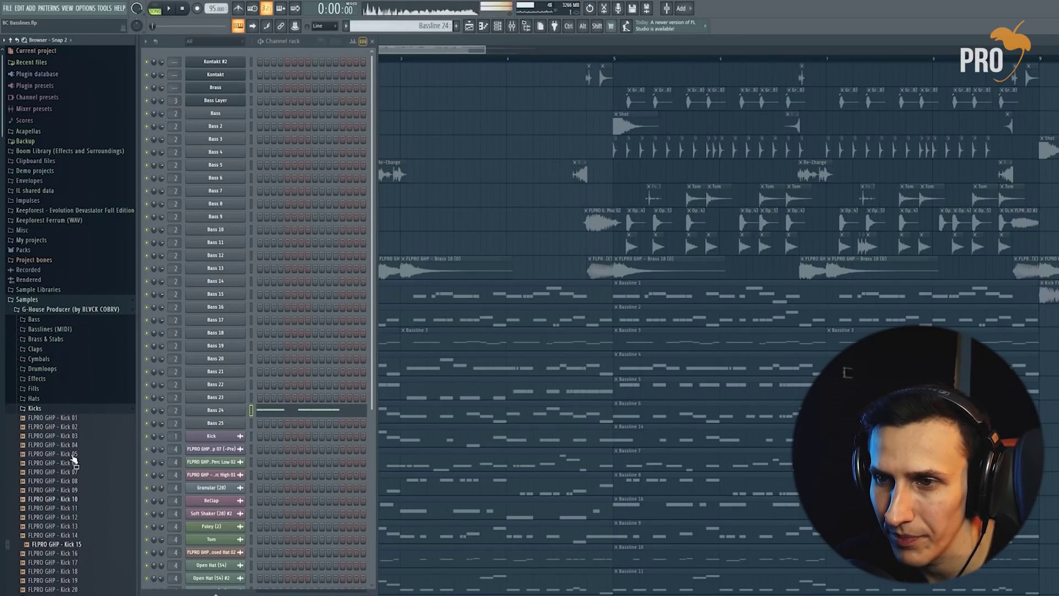
click(76, 410)
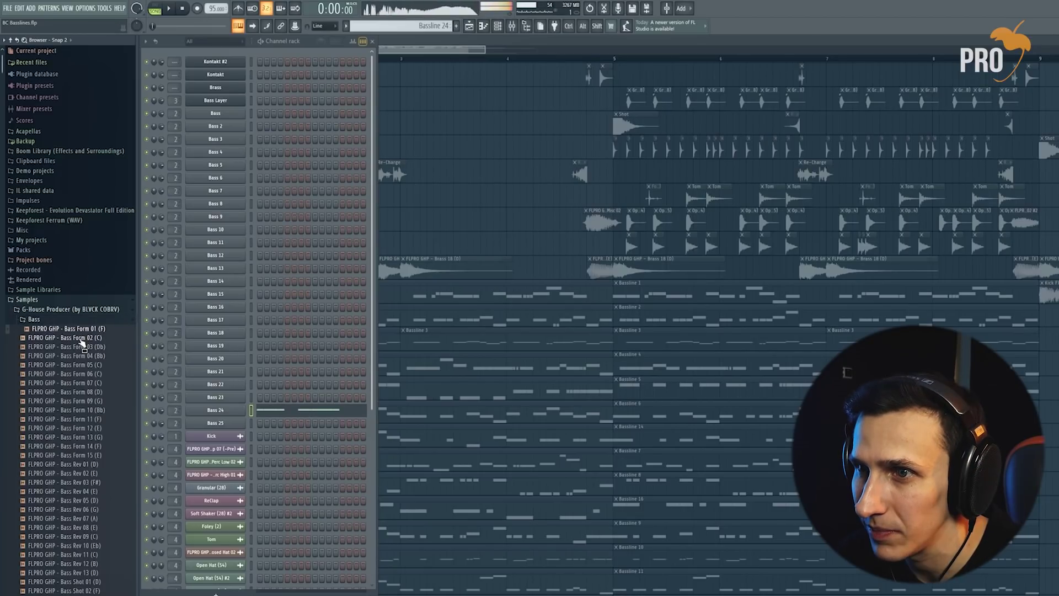
click(82, 339)
click(85, 349)
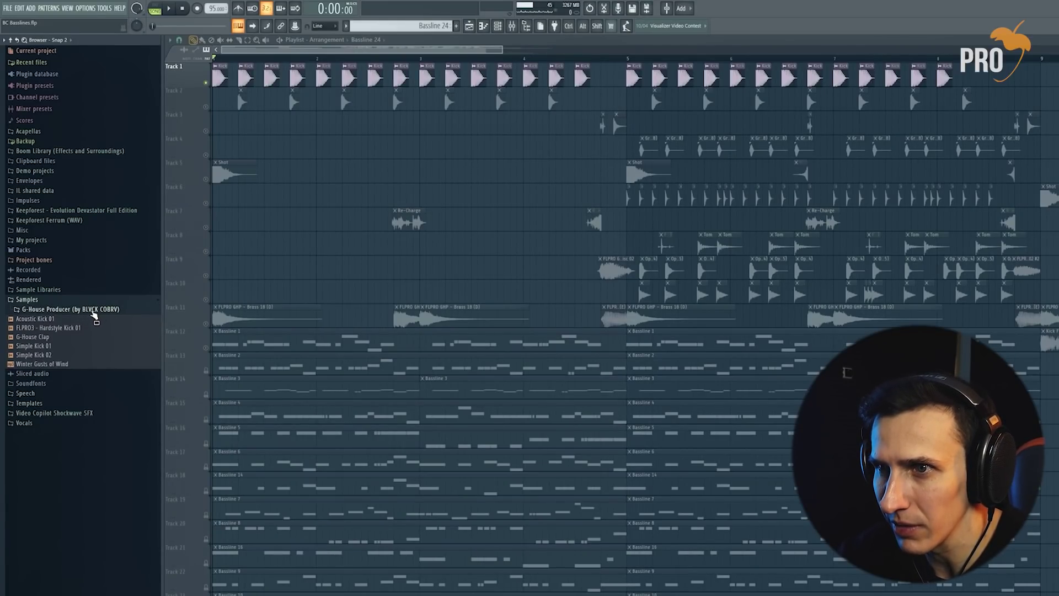
- Expand the G-House Producer folder to show its subfolders, collapse it again and narrow the browser
click(94, 310)
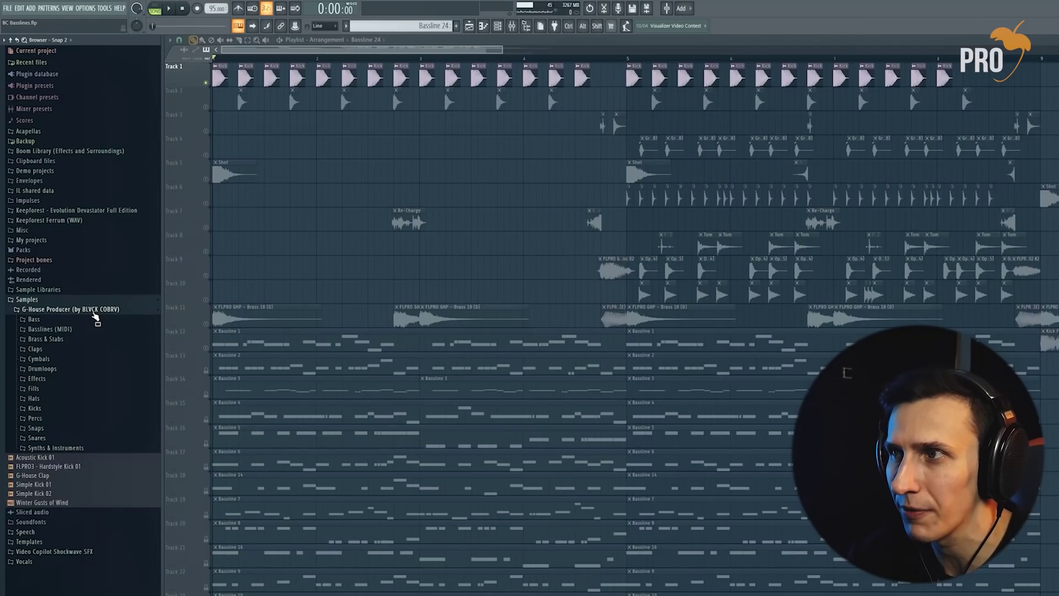
click(115, 311)
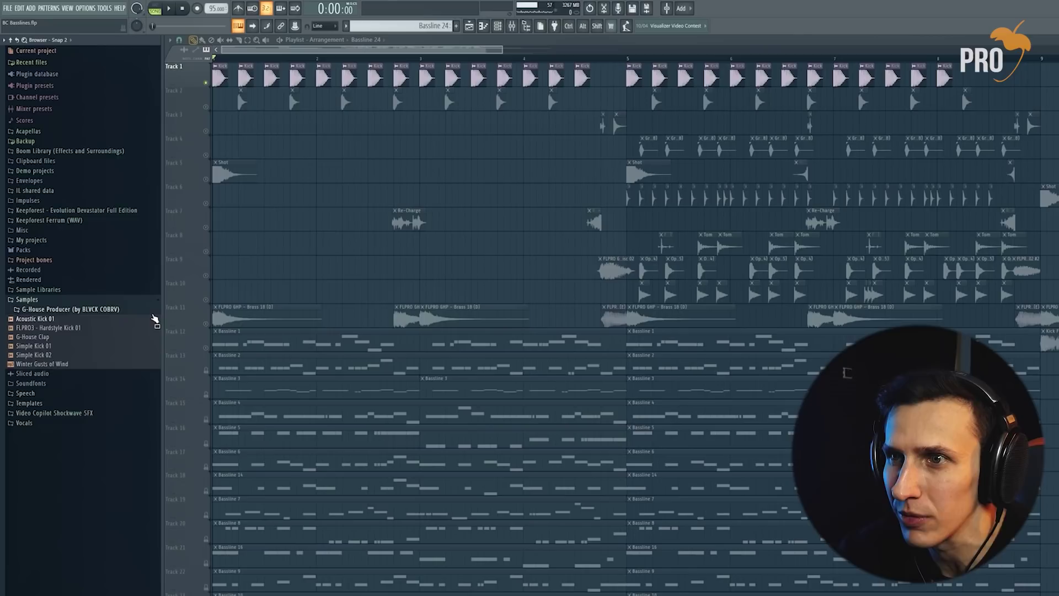
drag(160, 319, 118, 319)
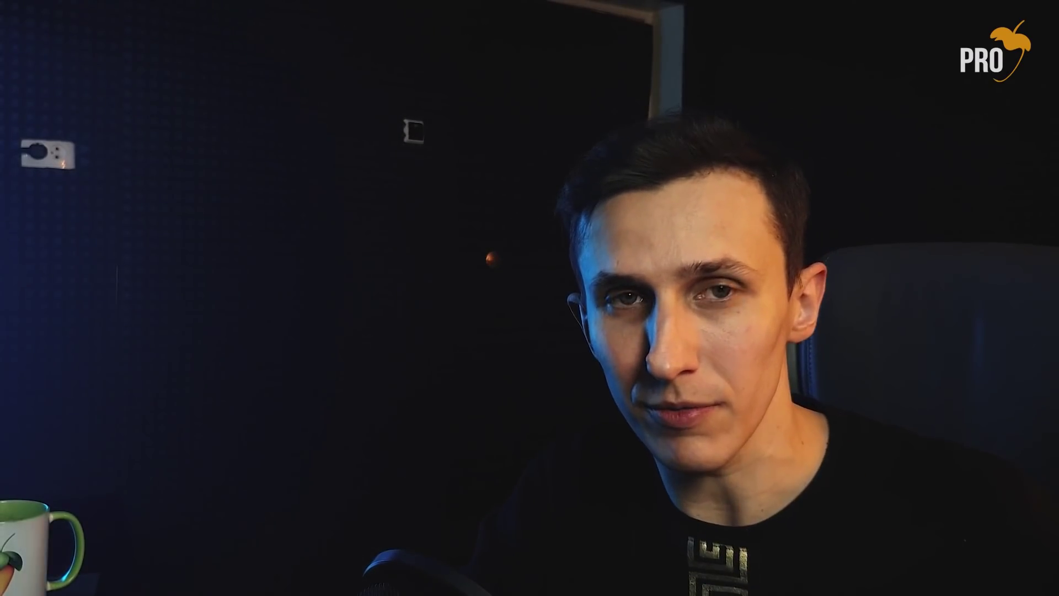